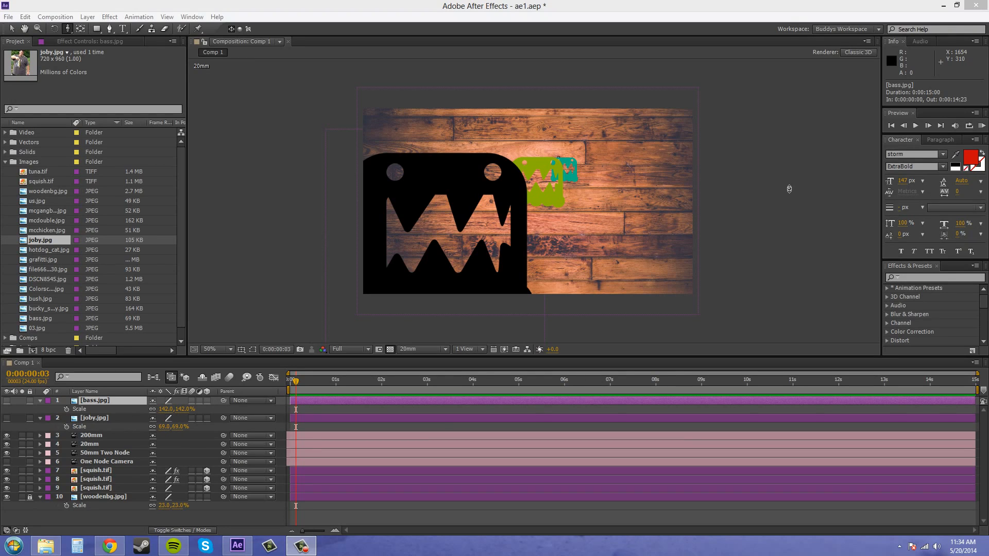
Show the joby.jpg and bass.jpg photo layers one after the other to view them, and hide both again
left_click(12, 29)
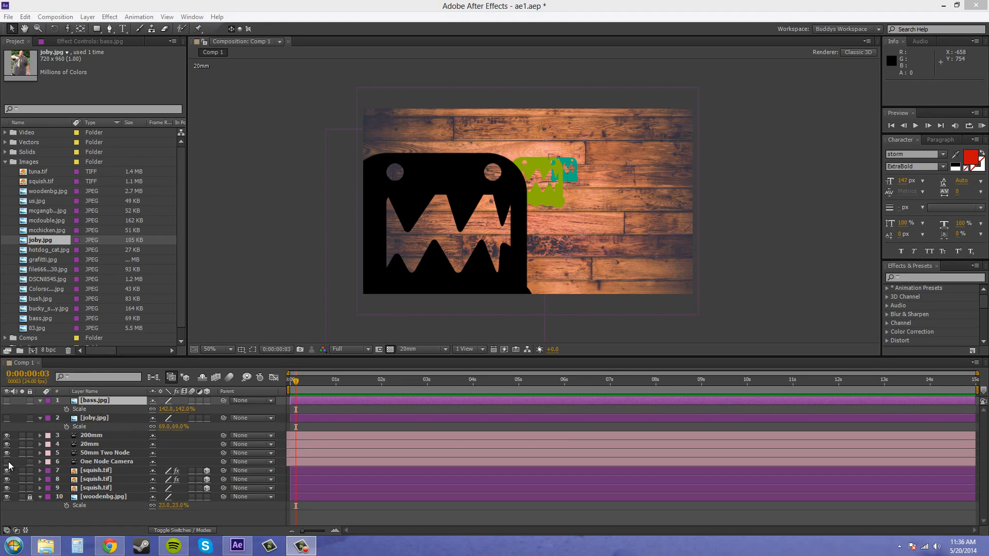
left_click(6, 419)
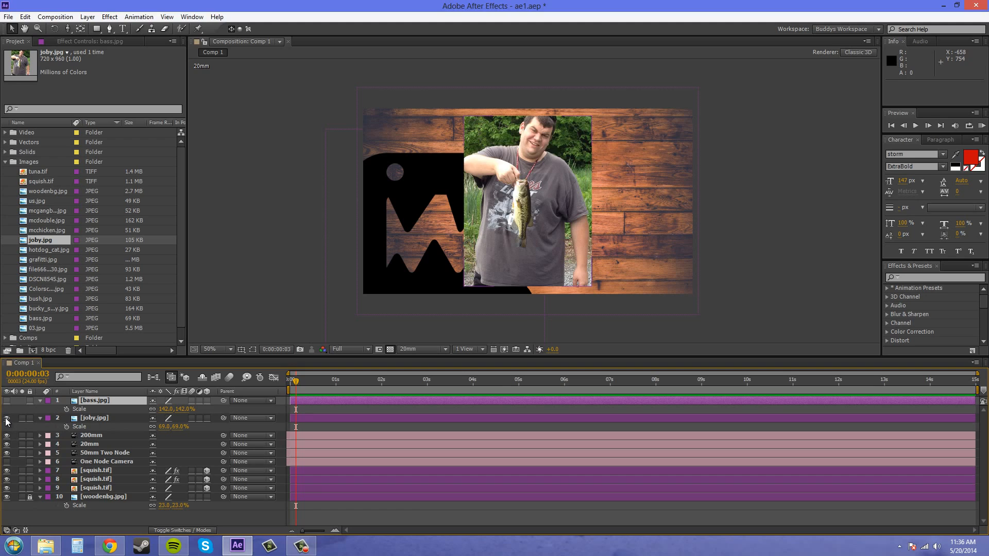
scroll(669, 238, "up", 1)
mouse_move(654, 225)
left_mouse_down()
mouse_move(669, 203)
mouse_move(652, 233)
left_mouse_up()
scroll(669, 202, "down", 1)
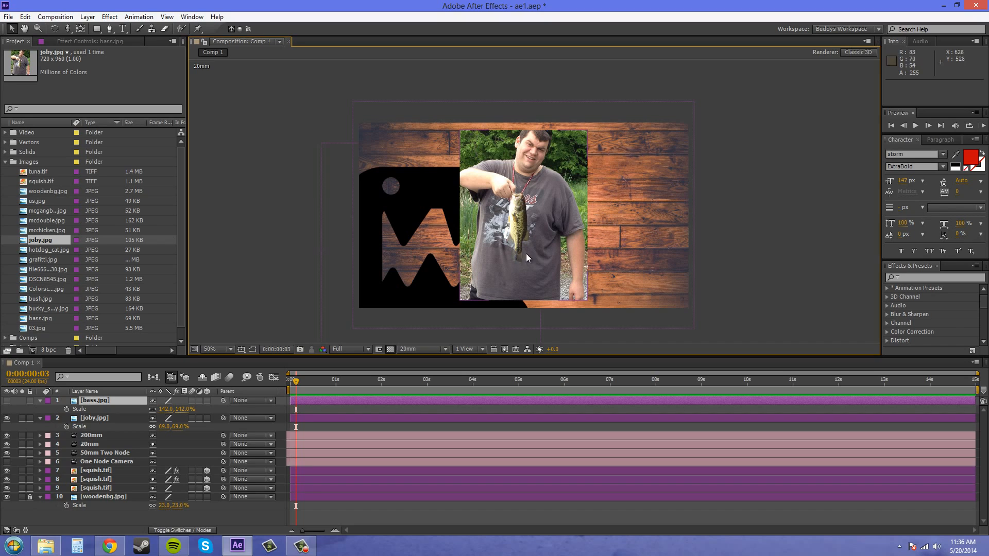
left_click(6, 401)
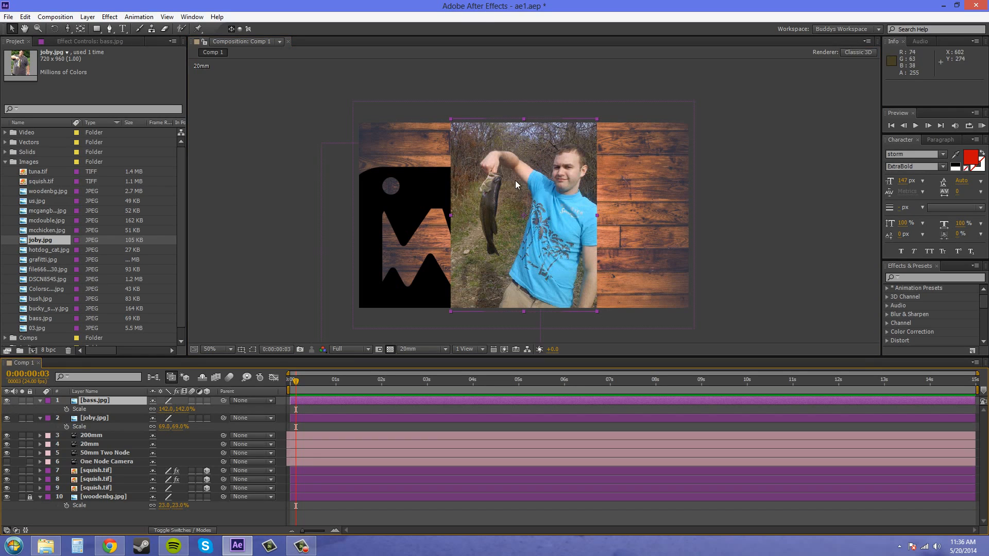
left_click(6, 401)
left_click(7, 418)
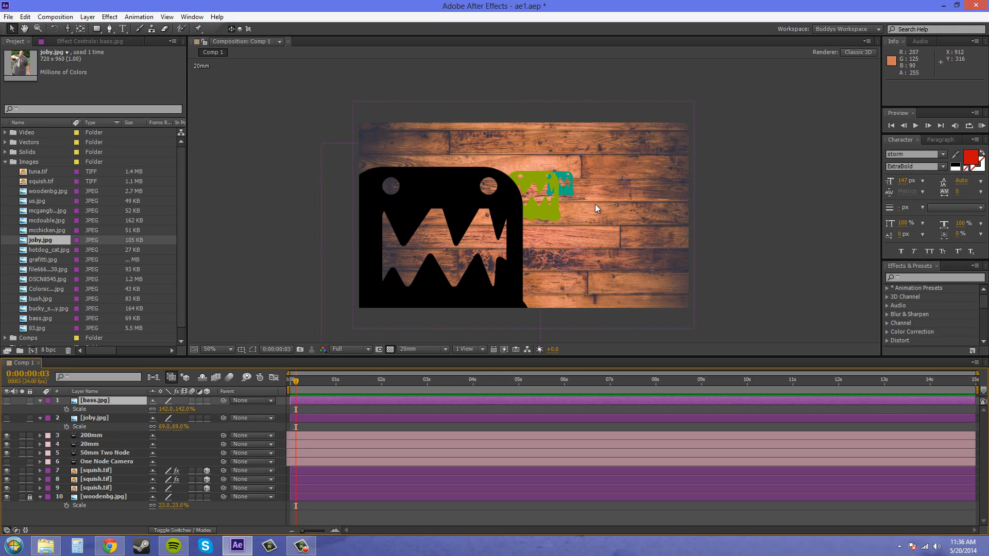
Collapse the Images folder and view the composition through the 50mm Two Node camera
left_click(5, 162)
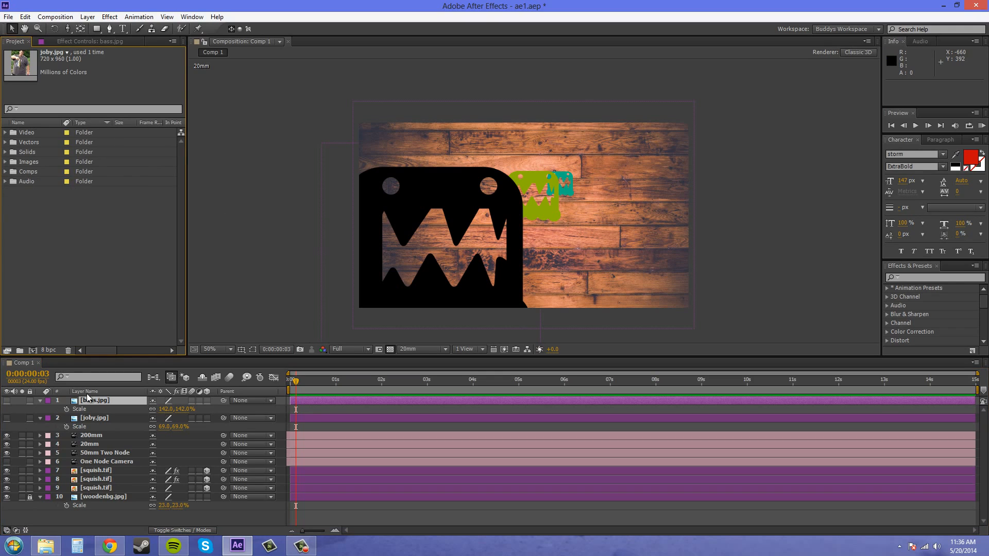
left_click(94, 453)
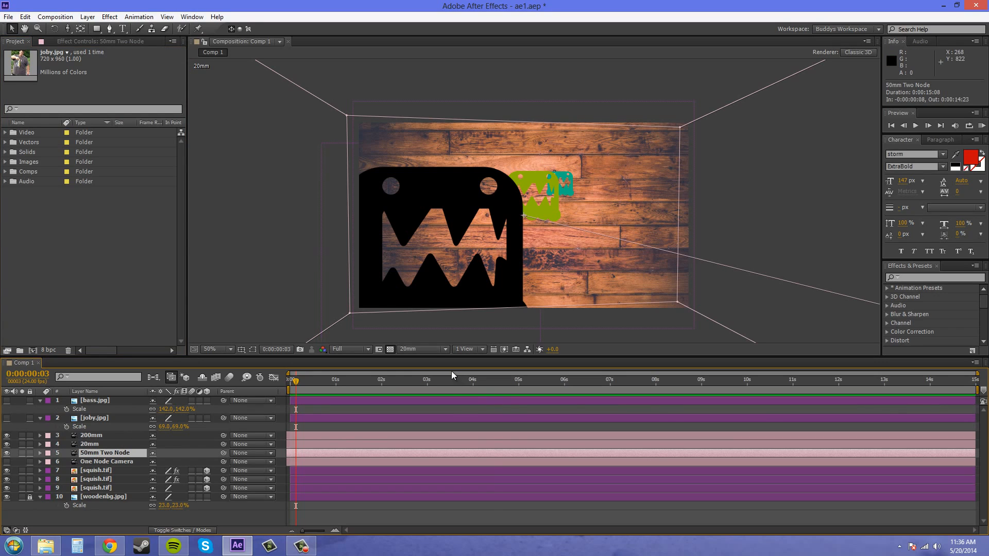
left_click(435, 350)
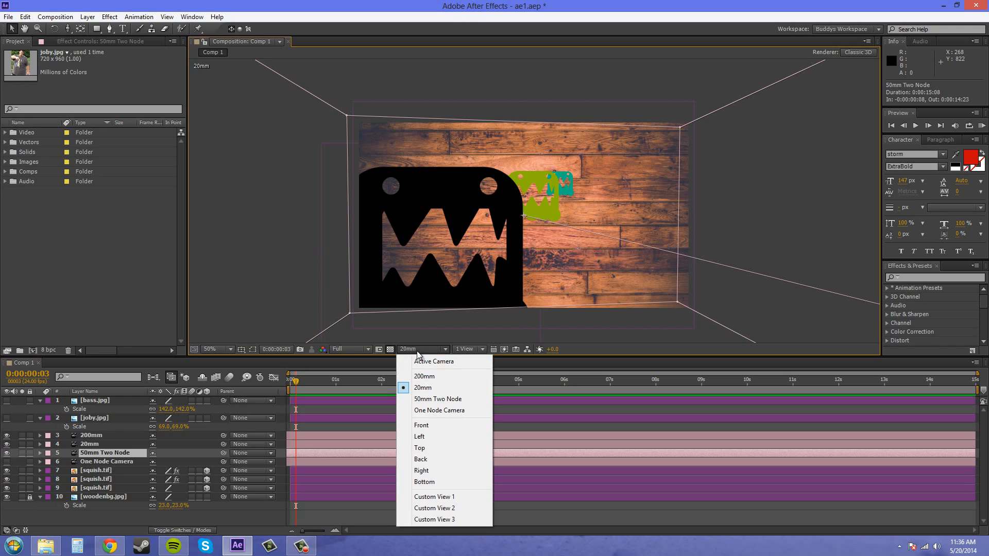
left_click(431, 400)
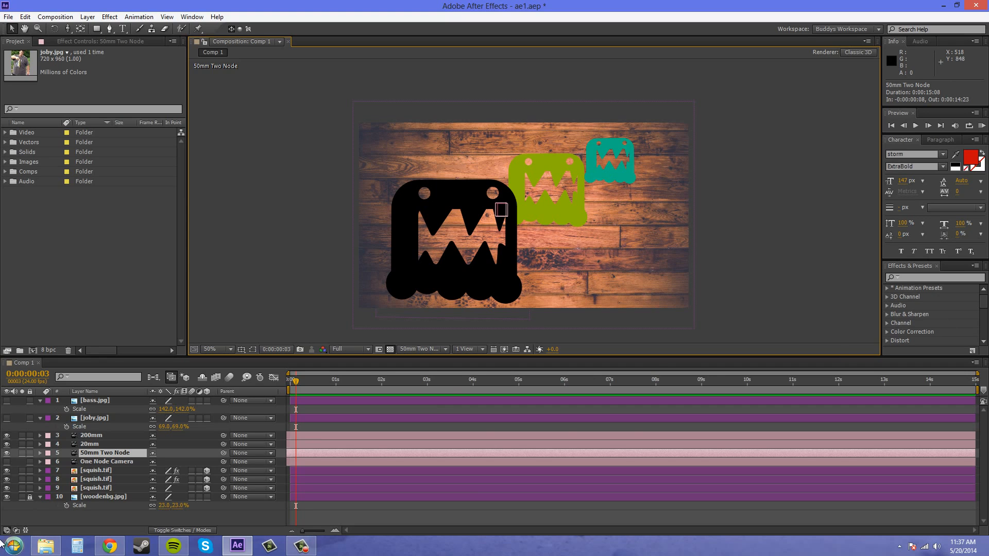
Try the 15mm lens preset in the 50mm Two Node camera's settings, return it to 50mm, and cancel the settings
double_click(102, 454)
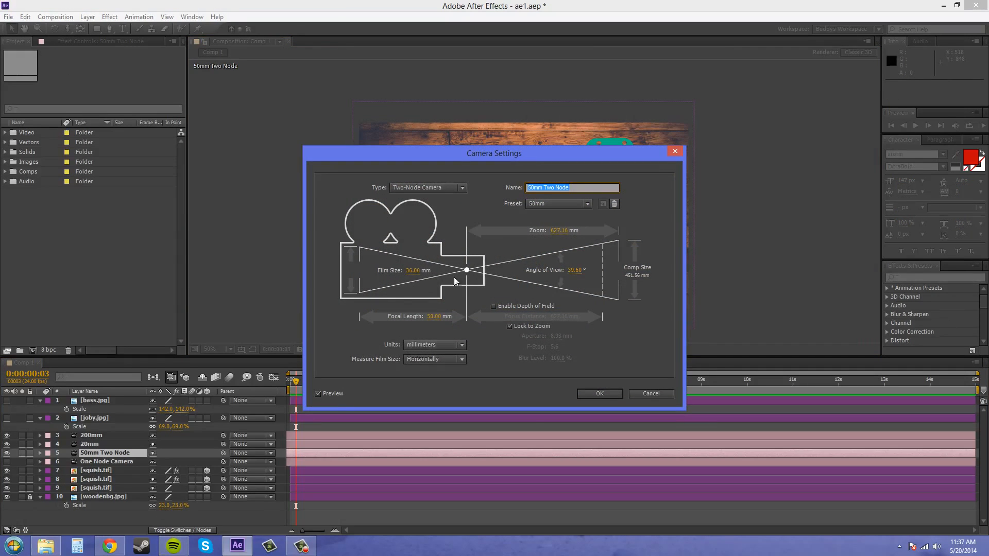
left_click(546, 202)
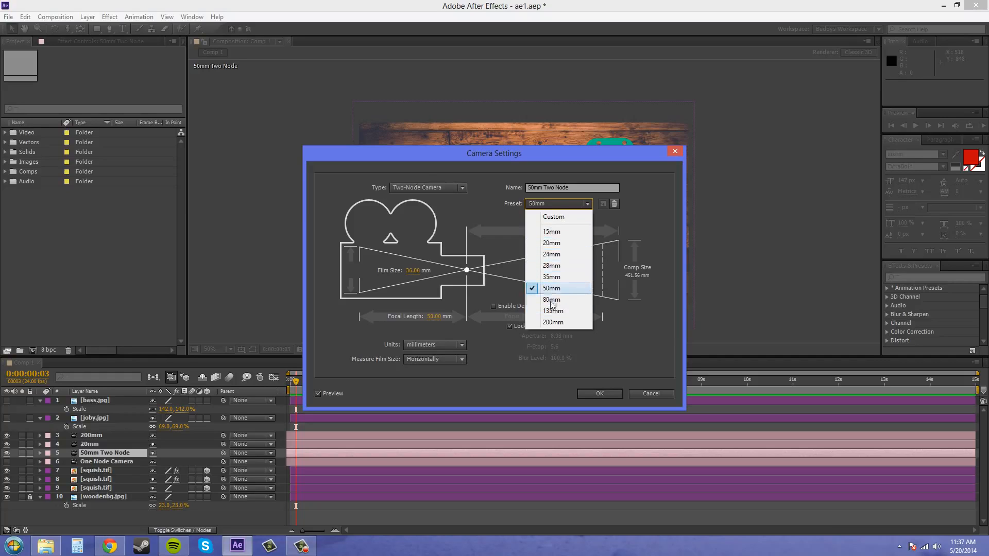
left_click(643, 221)
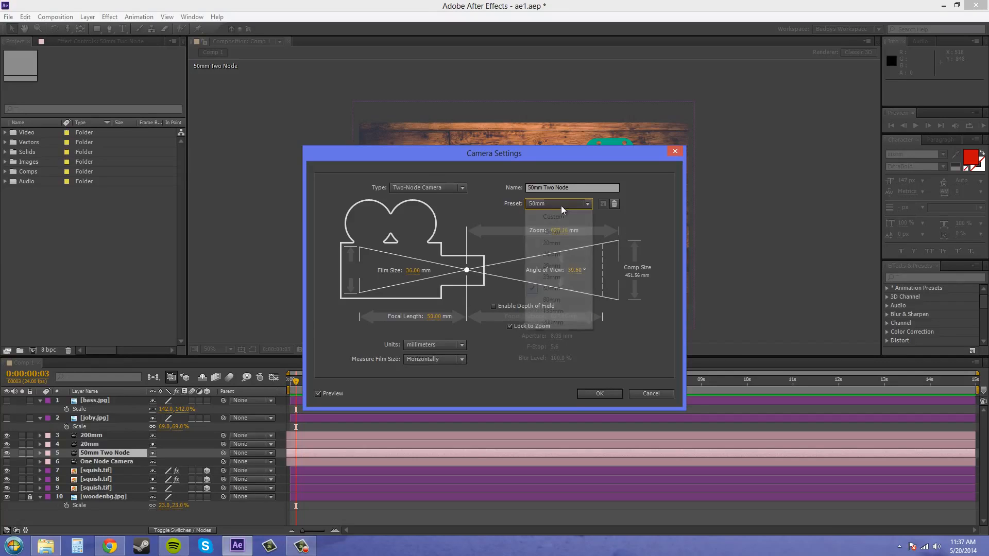
left_click(561, 205)
left_click(538, 230)
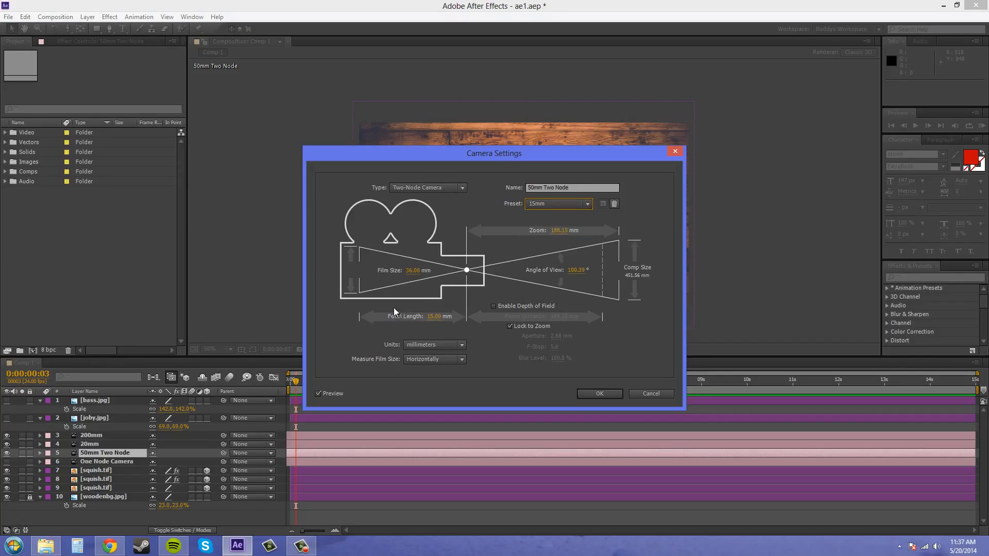
left_click(556, 204)
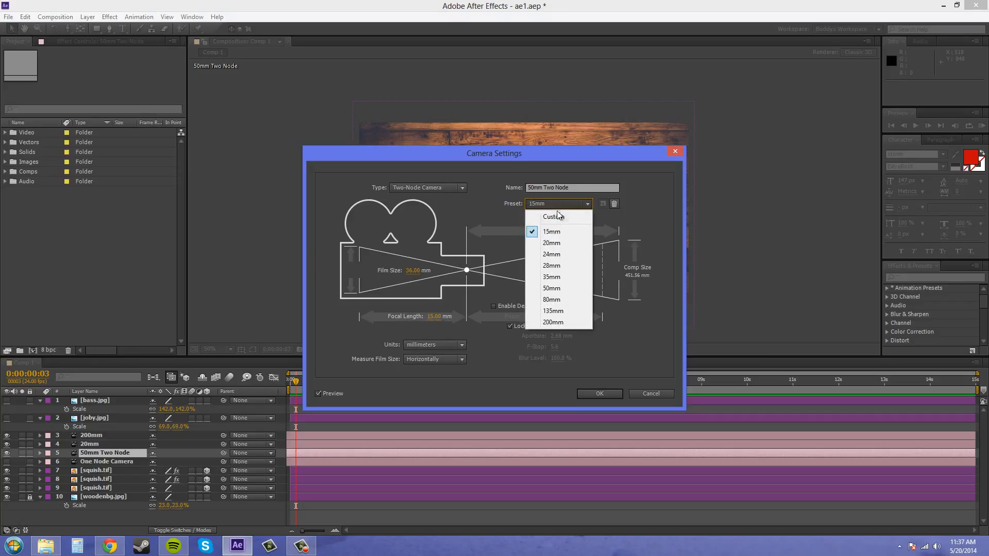
left_click(557, 289)
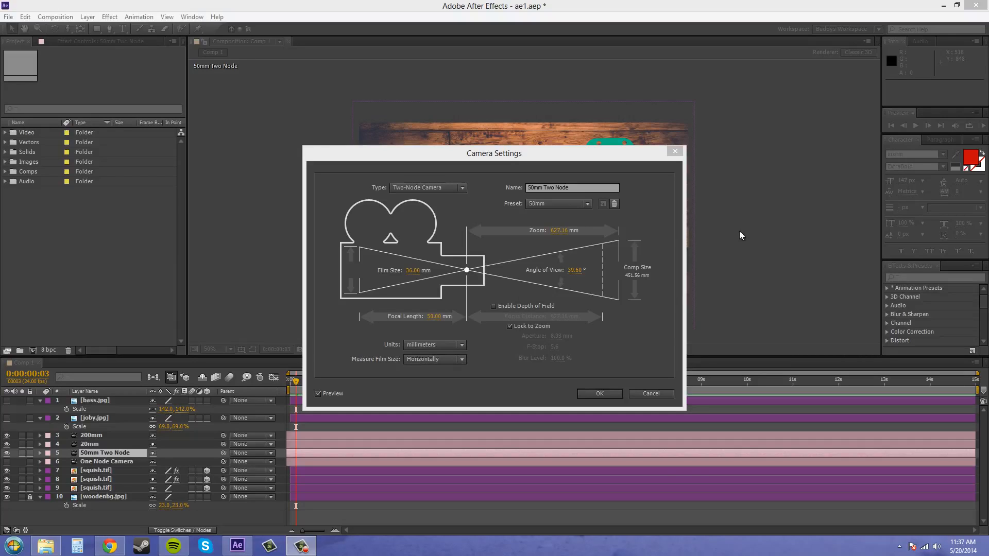
left_click(637, 157)
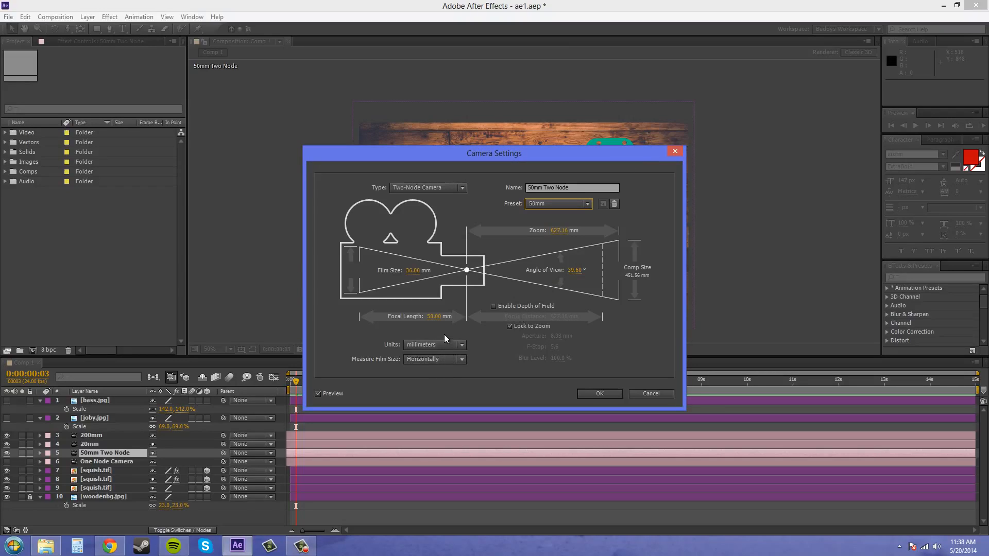
left_click(652, 393)
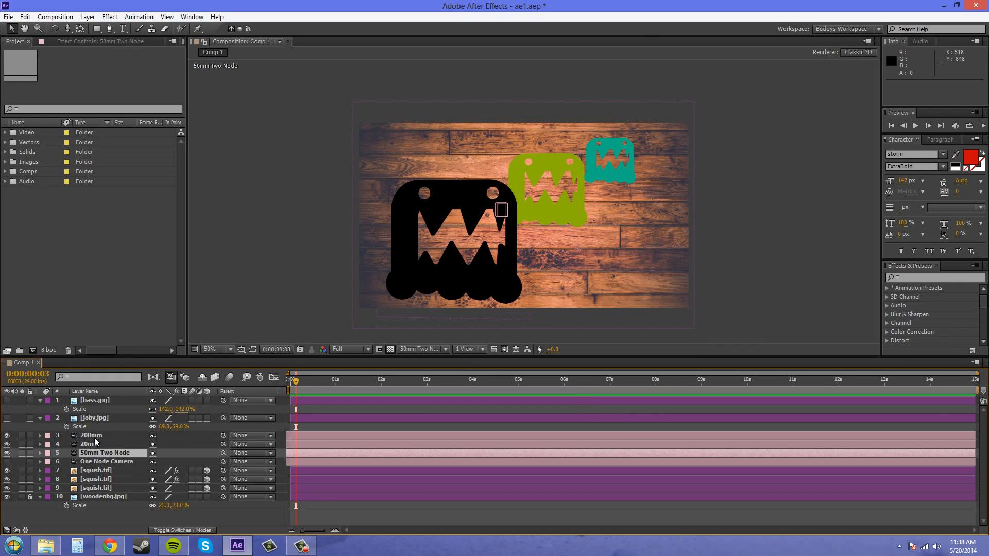
View the composition through the 20mm camera and orbit it slightly to a position of about 671, 372, -710
left_click(444, 349)
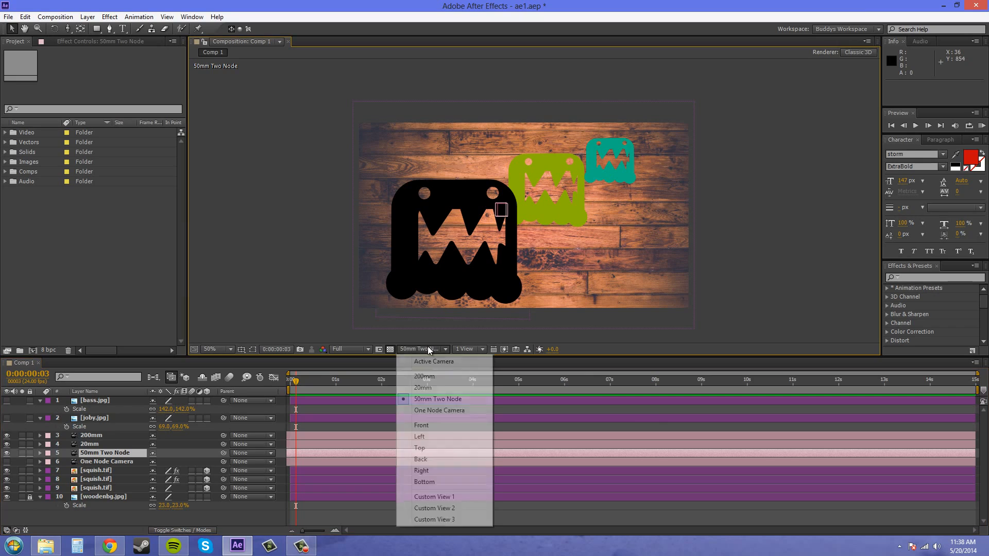
left_click(428, 387)
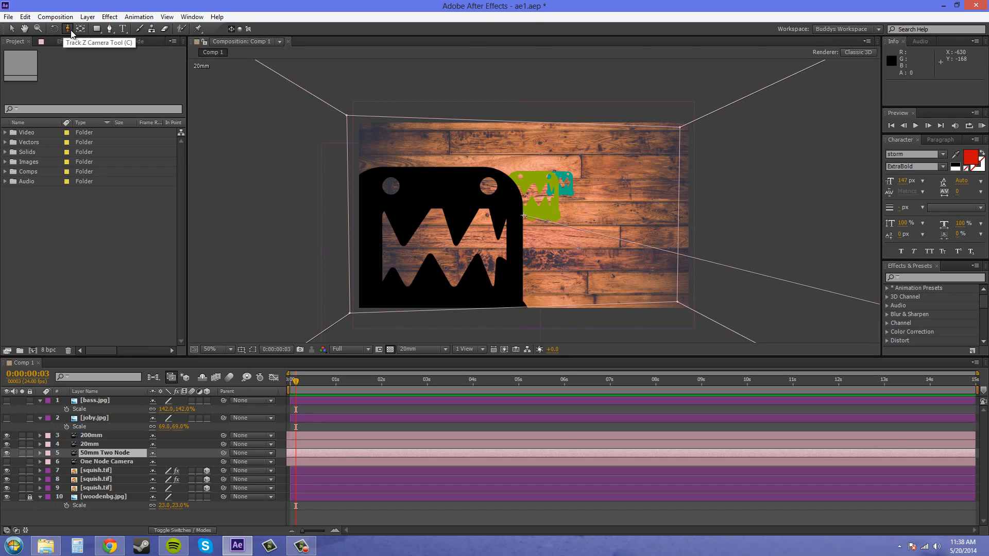
left_click_drag(71, 32, 77, 37)
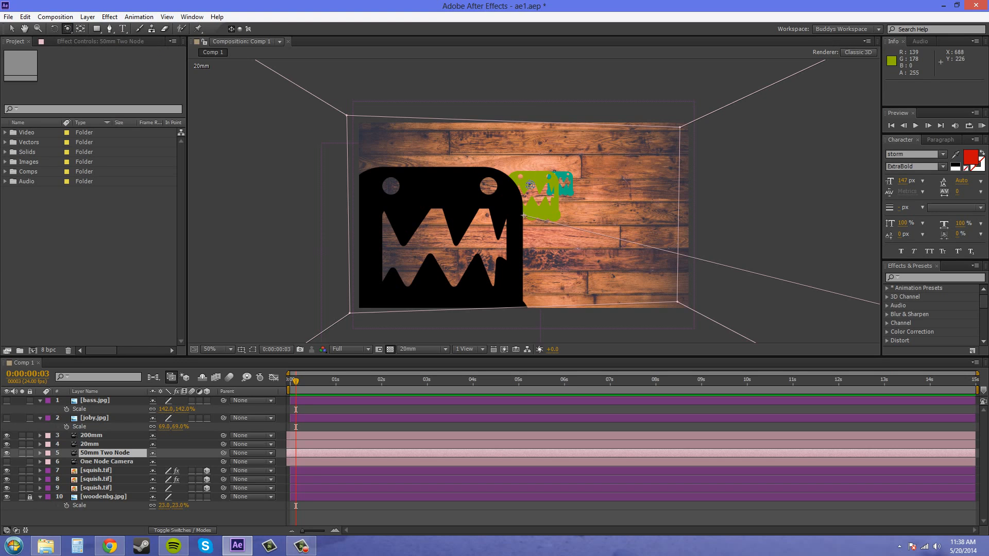
mouse_move(535, 191)
left_mouse_down()
mouse_move(593, 201)
mouse_move(452, 280)
mouse_move(510, 224)
mouse_move(527, 189)
left_mouse_up()
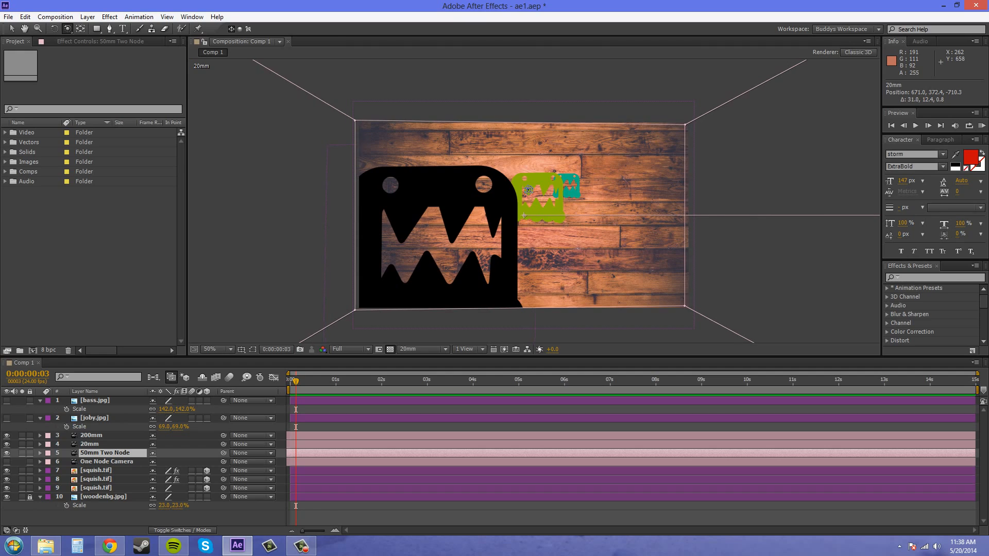
Switch the composition to the Top view and examine the 50mm Two Node camera's view cone
left_click(408, 349)
left_click(425, 447)
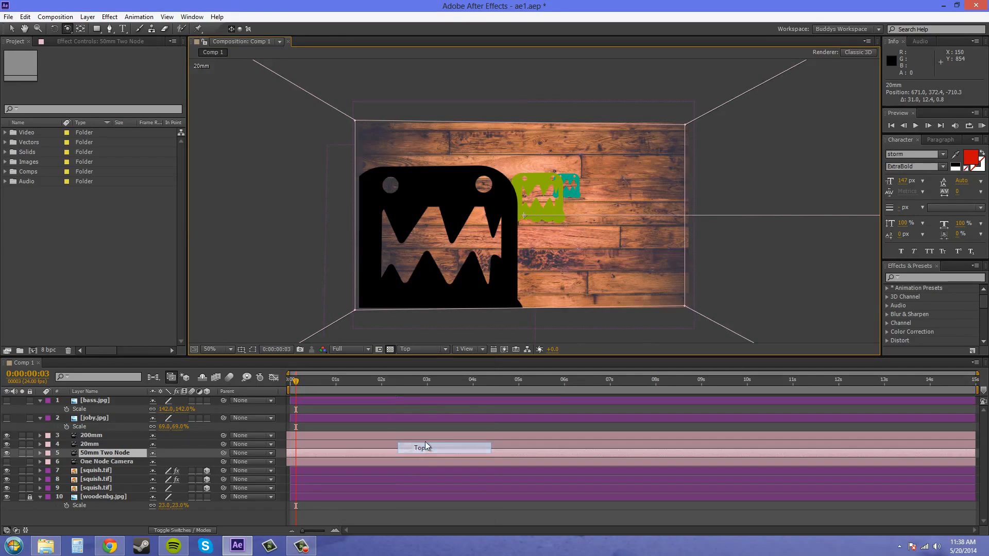
scroll(524, 190, "down", 4)
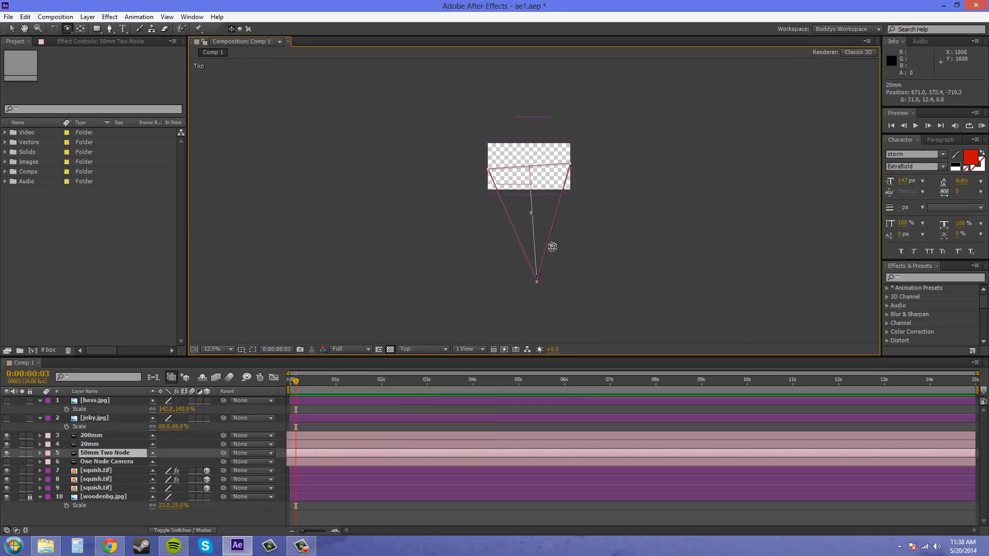
scroll(553, 247, "up", 1)
left_click_drag(548, 300, 542, 251)
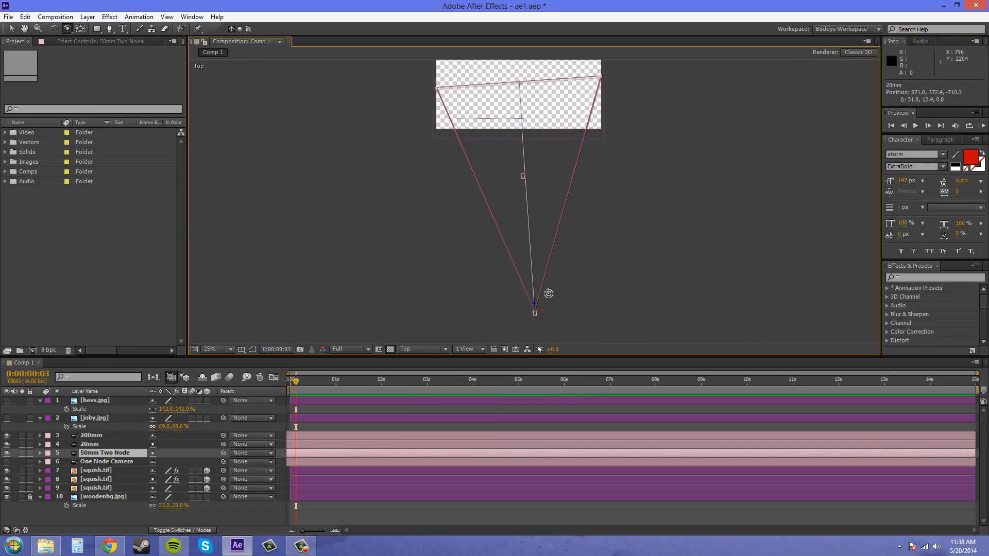
Select the 20mm camera and examine its angle of view and distance to the layers from above
left_click(94, 445)
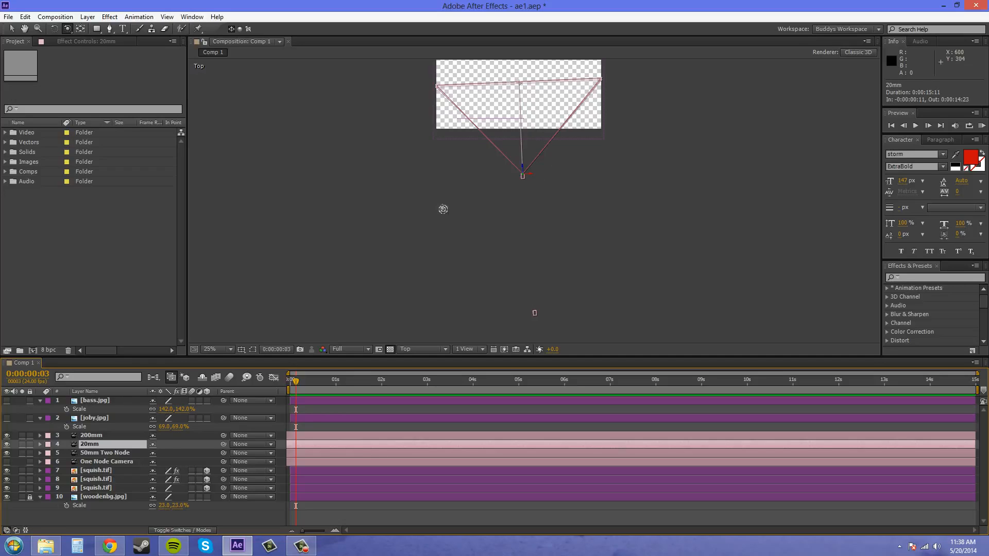
left_click_drag(543, 191, 625, 232)
scroll(536, 282, "up", 2)
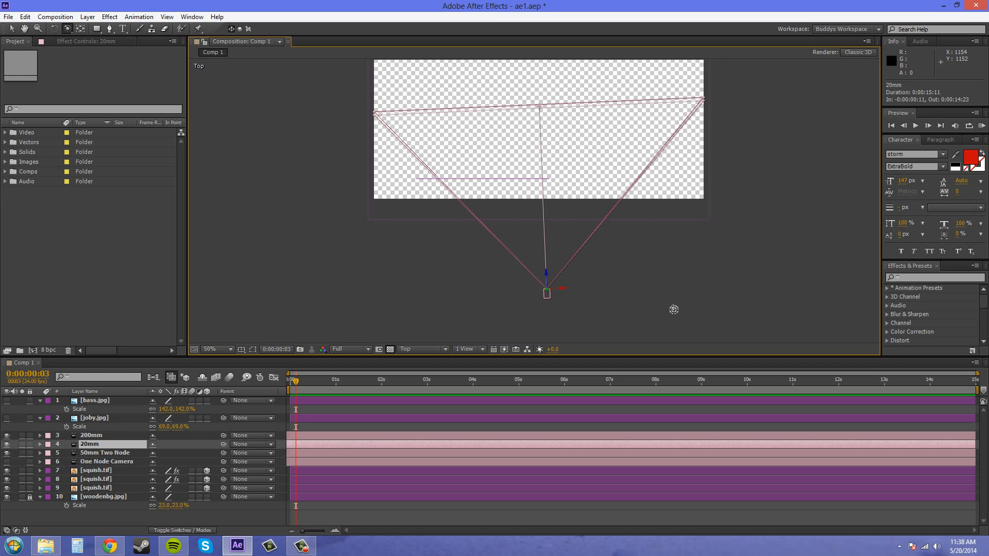
left_click_drag(674, 307, 674, 221)
scroll(653, 227, "down", 2)
left_click_drag(596, 250, 599, 216)
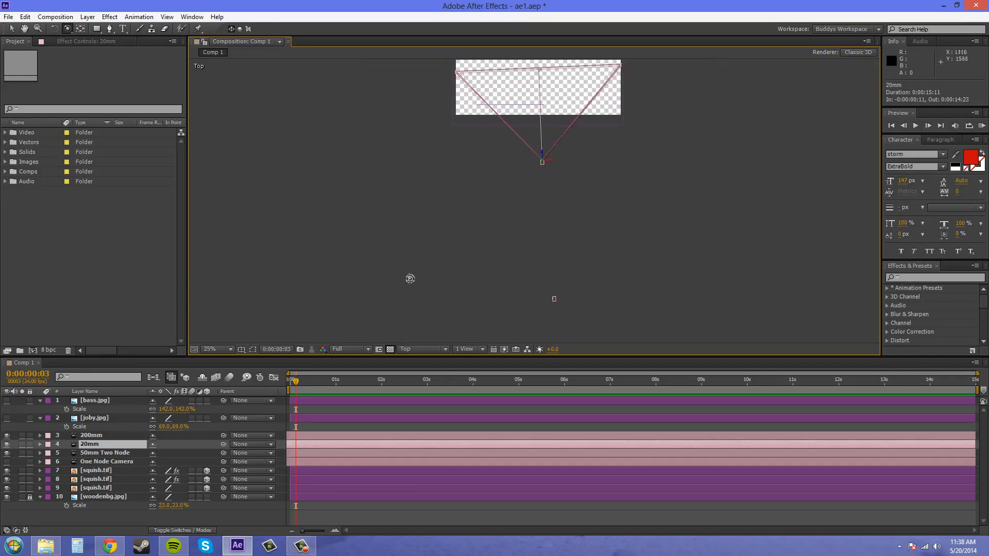
Select the 200mm camera and examine its narrow view cone from above, from the camera body to the layers
left_click(94, 437)
scroll(639, 160, "down", 4)
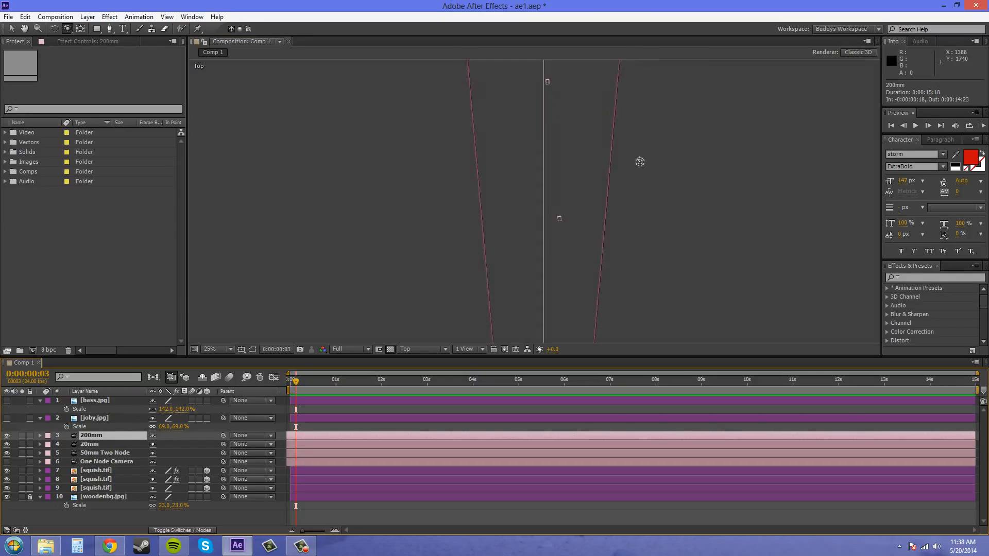
left_click_drag(615, 232, 625, 186)
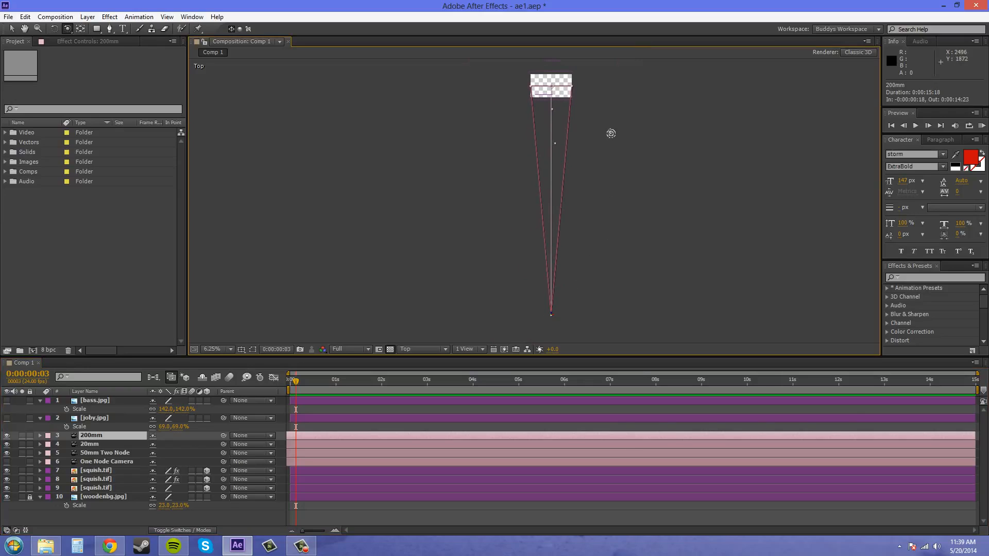
scroll(613, 171, "up", 3)
left_click_drag(613, 172, 459, 159)
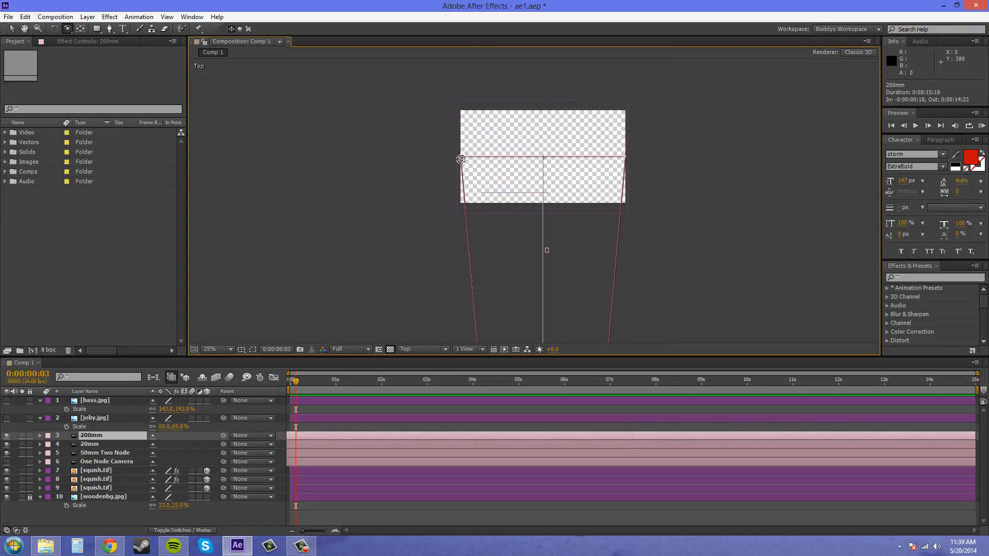
left_click_drag(719, 279, 710, 119)
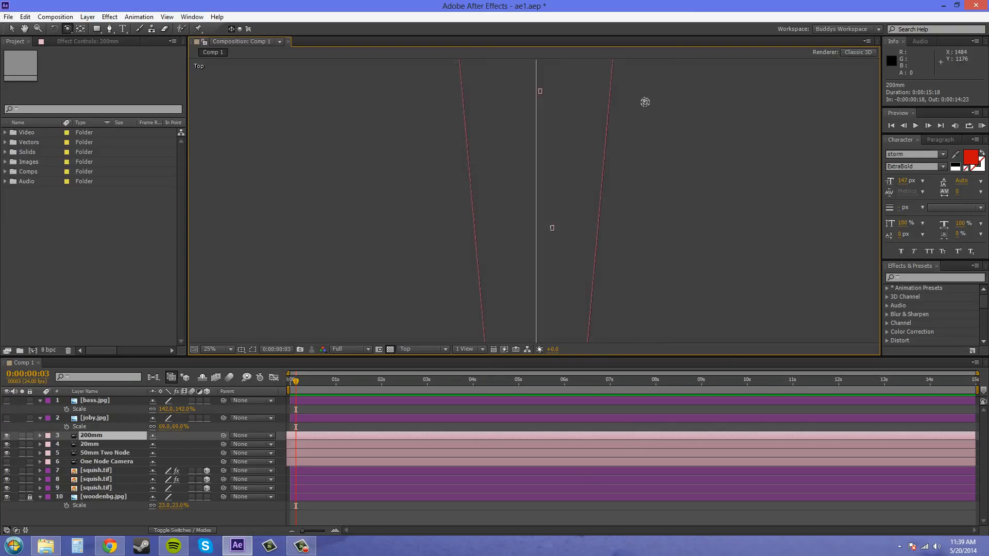
left_click_drag(645, 102, 650, 200)
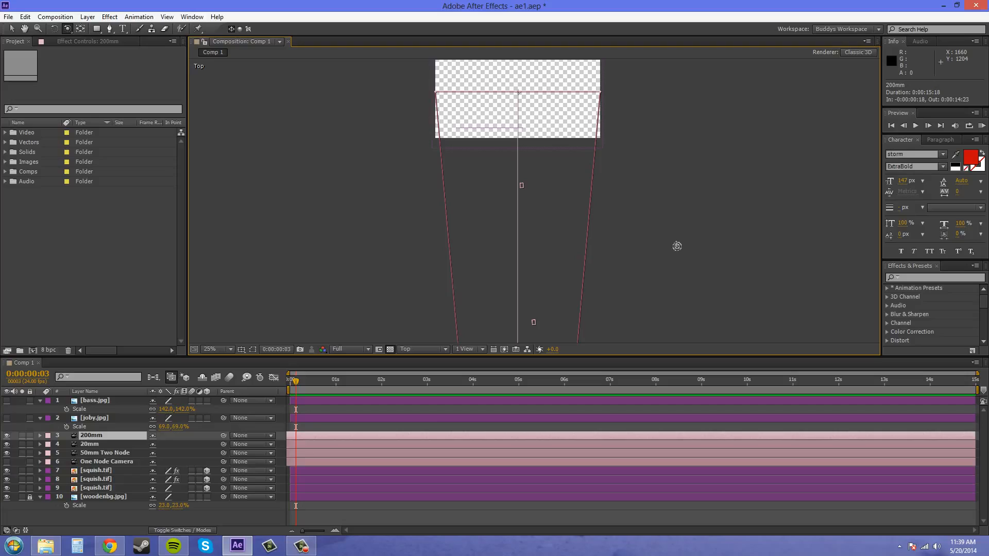
key("F10")
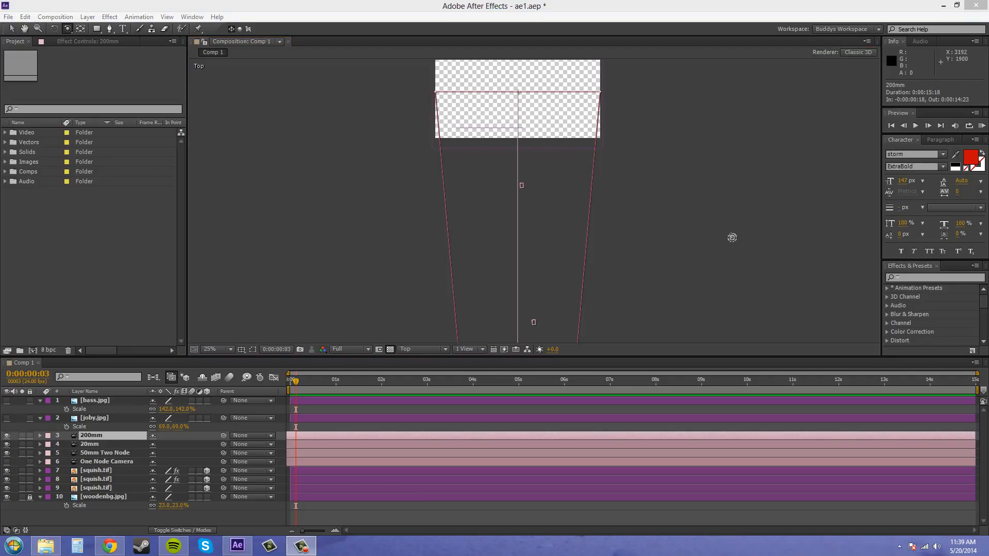
Select the 50mm Two Node camera and examine its view cone and distance to the layers from above
left_click(91, 456)
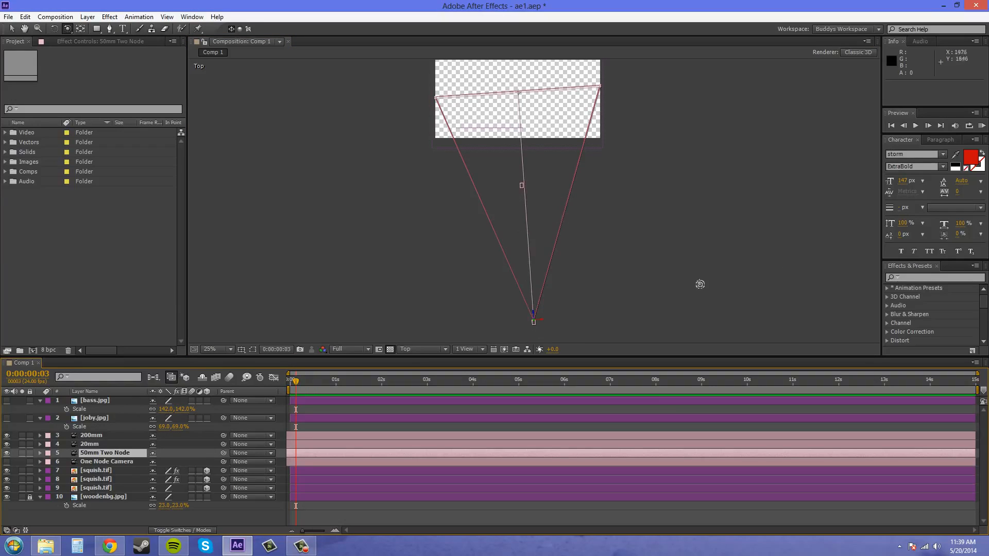
left_click_drag(698, 283, 642, 176)
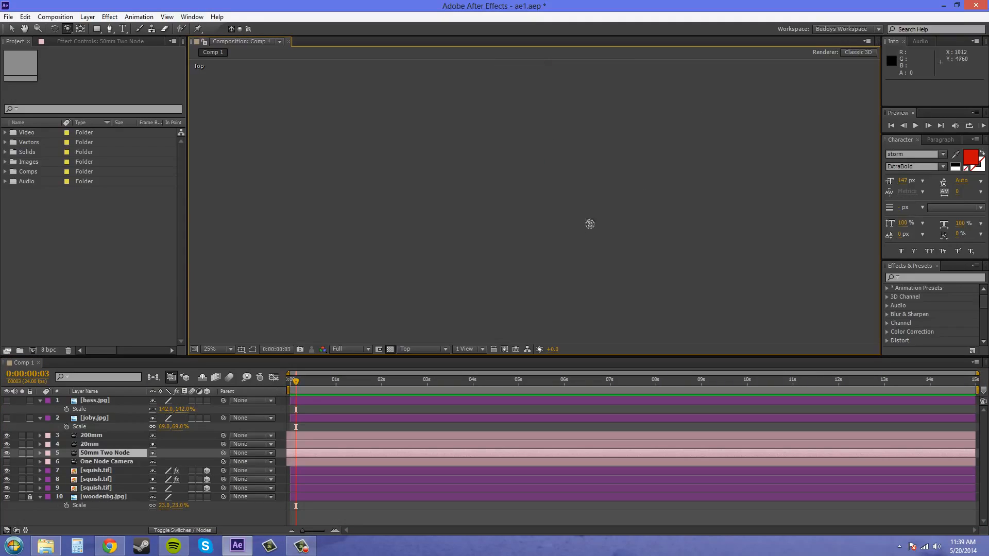
scroll(589, 223, "down", 2)
left_click_drag(581, 150, 600, 210)
scroll(554, 206, "up", 2)
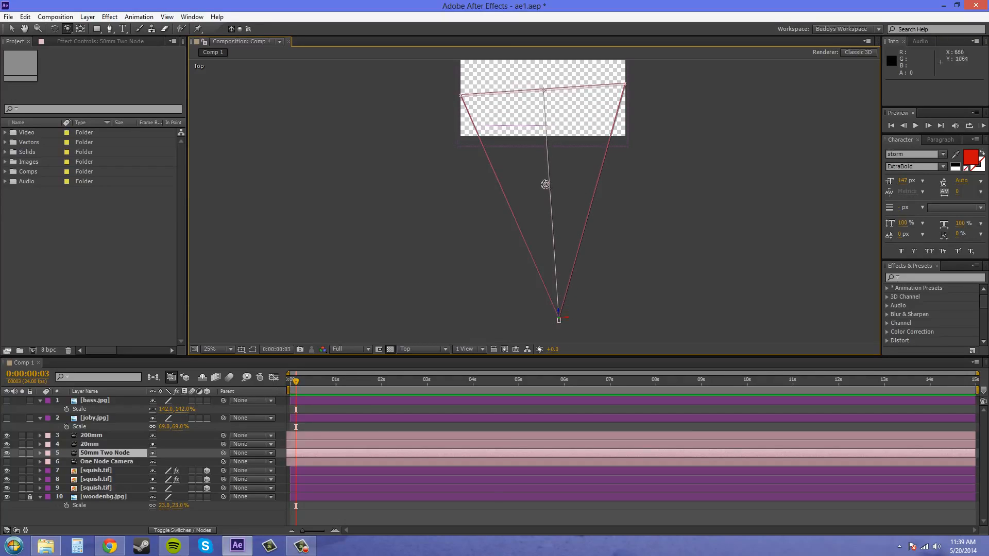
scroll(588, 246, "down", 1)
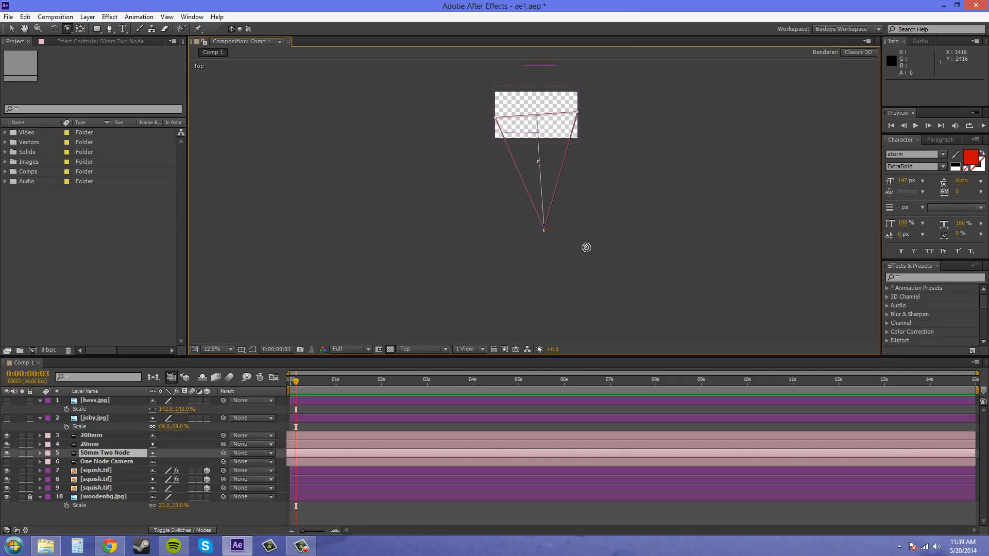
scroll(539, 121, "up", 1)
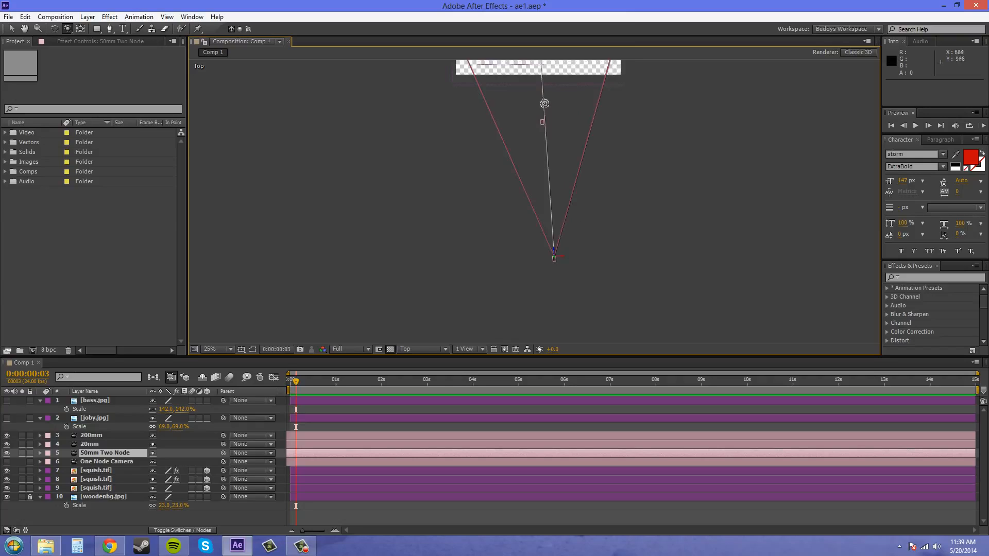
left_click_drag(541, 102, 514, 185)
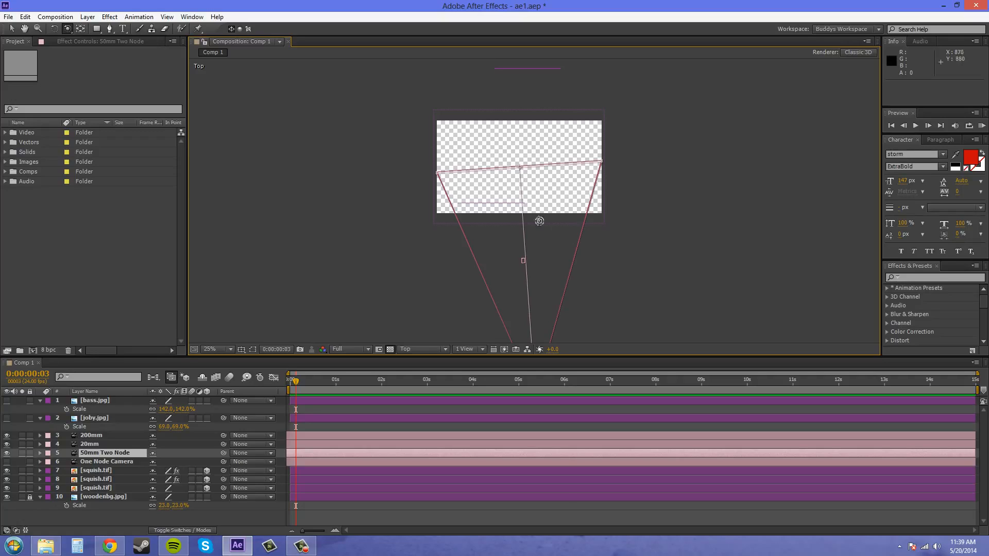
left_click_drag(642, 294, 637, 201)
scroll(638, 201, "down", 1)
left_click_drag(616, 246, 623, 209)
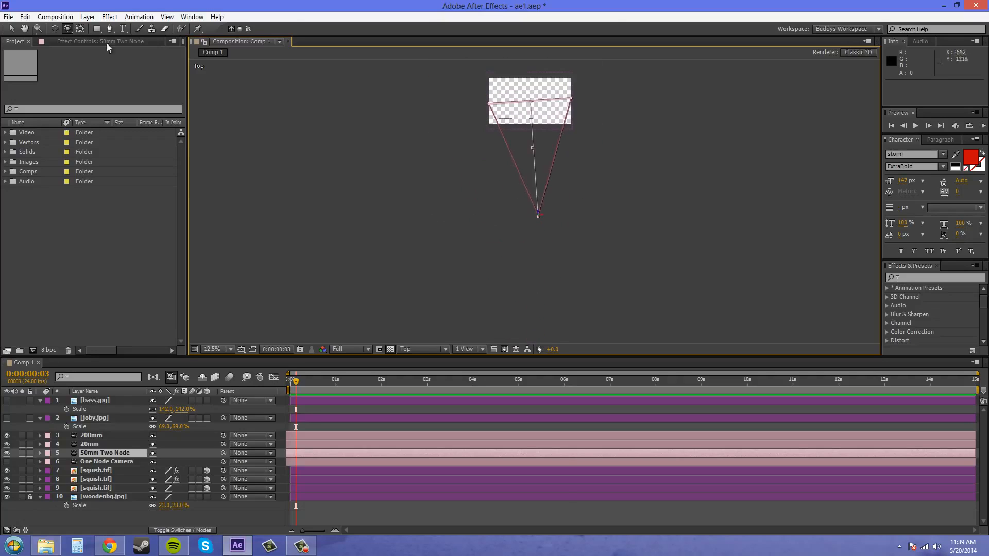
Move the 200mm camera closer to the layers along Z, to a position of about 640, 360, -1799.1
left_click(12, 28)
left_click(96, 435)
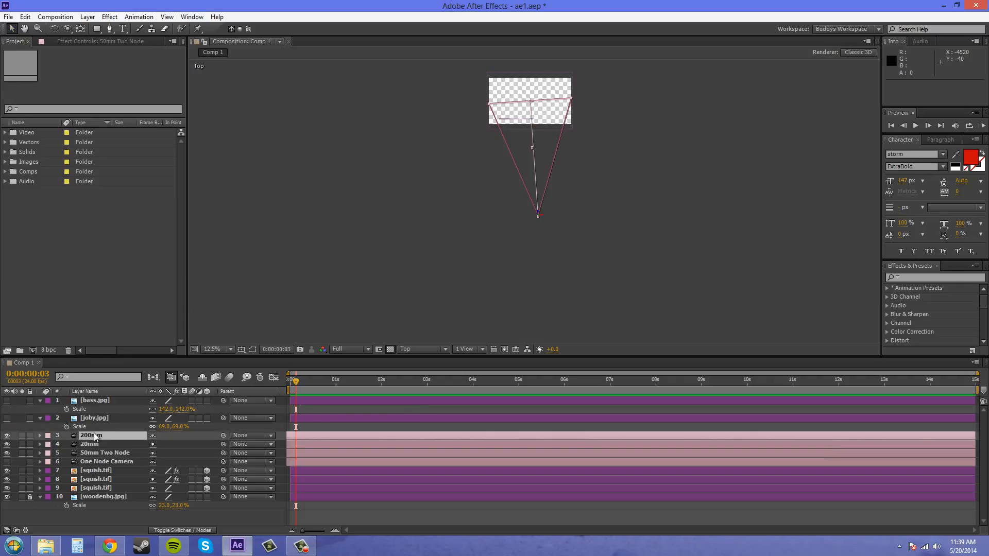
left_click_drag(527, 293, 543, 209)
left_click_drag(537, 266, 537, 200)
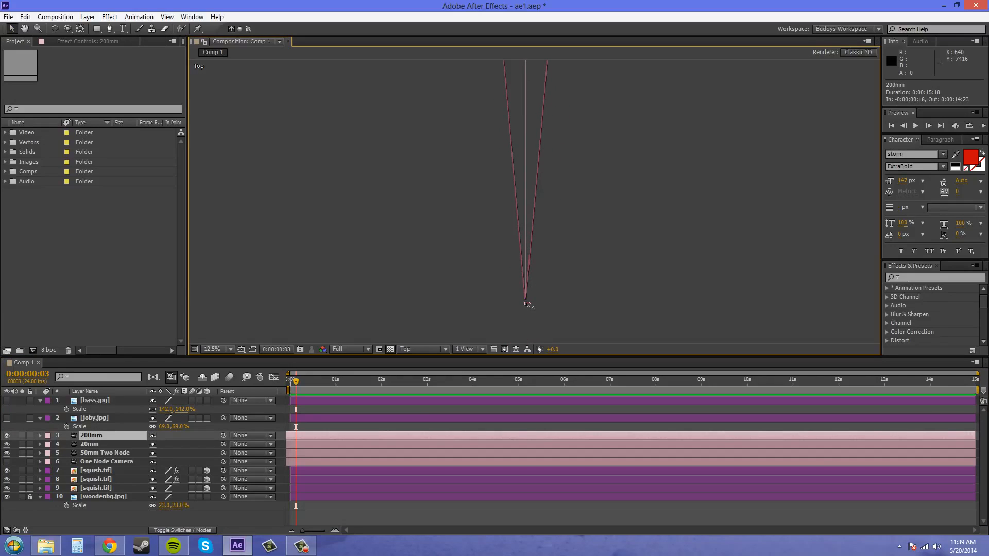
left_click_drag(526, 301, 543, 257)
left_click_drag(596, 126, 566, 332)
left_click_drag(550, 221, 521, 241)
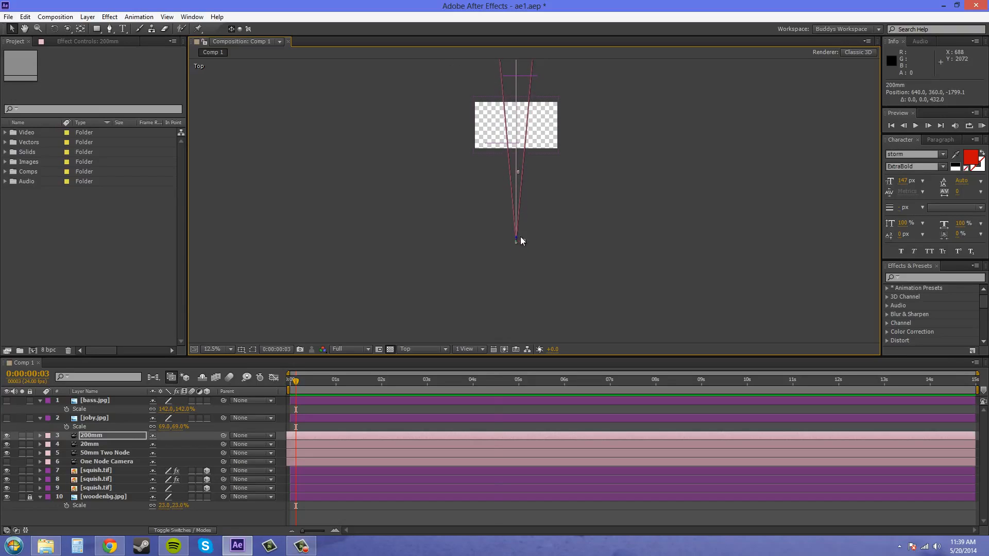
View the composition through the 200mm camera and examine how its narrow angle of view frames the layers from this close
left_click(403, 350)
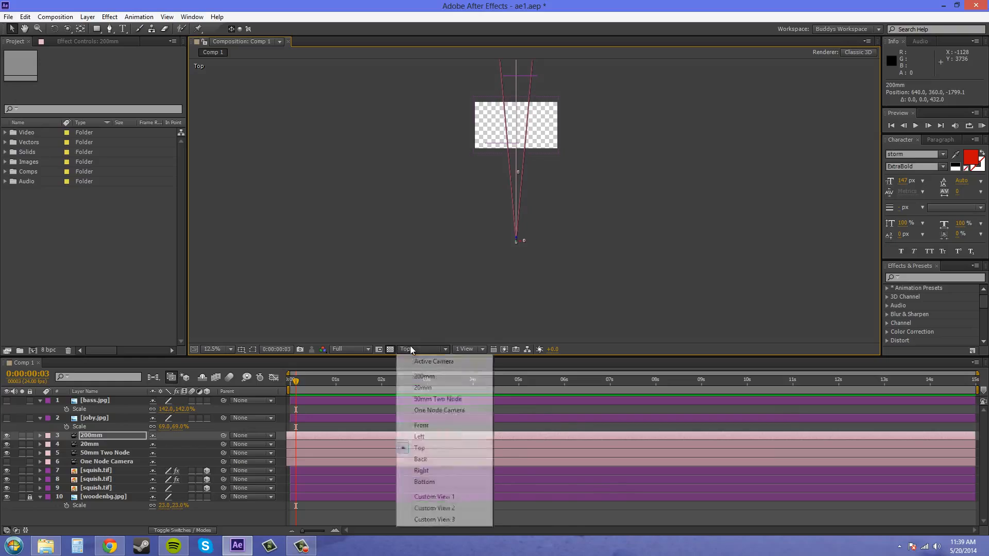
left_click(434, 377)
scroll(552, 215, "up", 2)
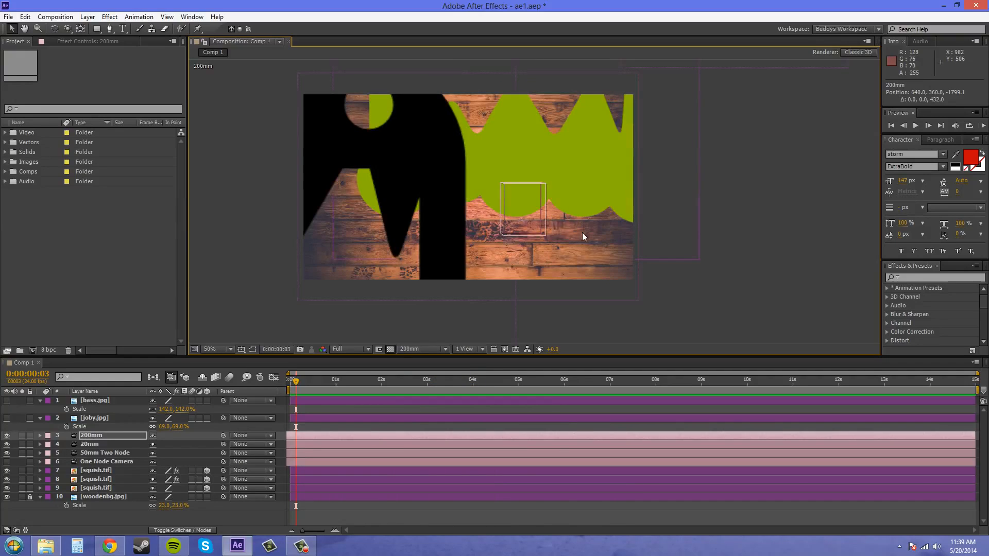
scroll(584, 239, "up", 1)
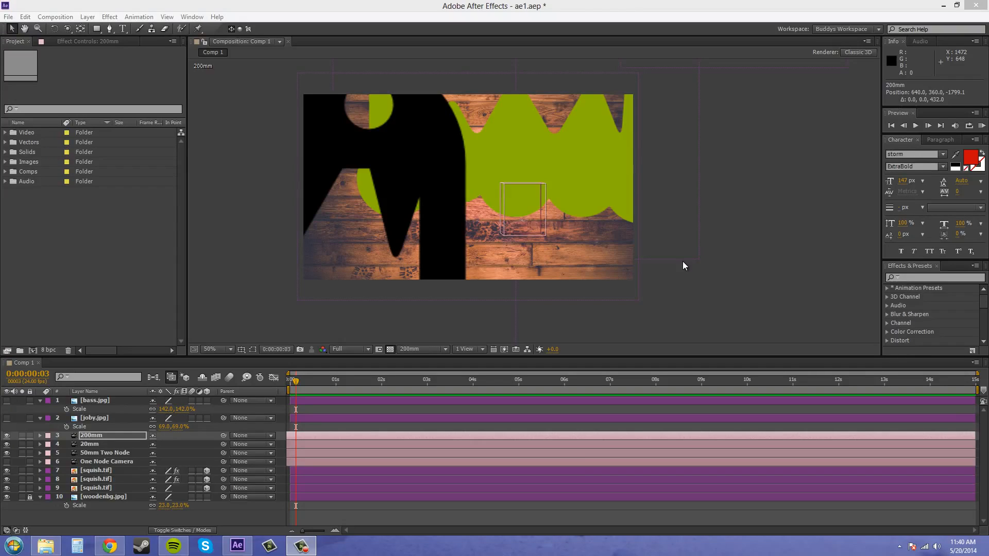
Undo the last move of the 200mm camera
left_click(415, 348)
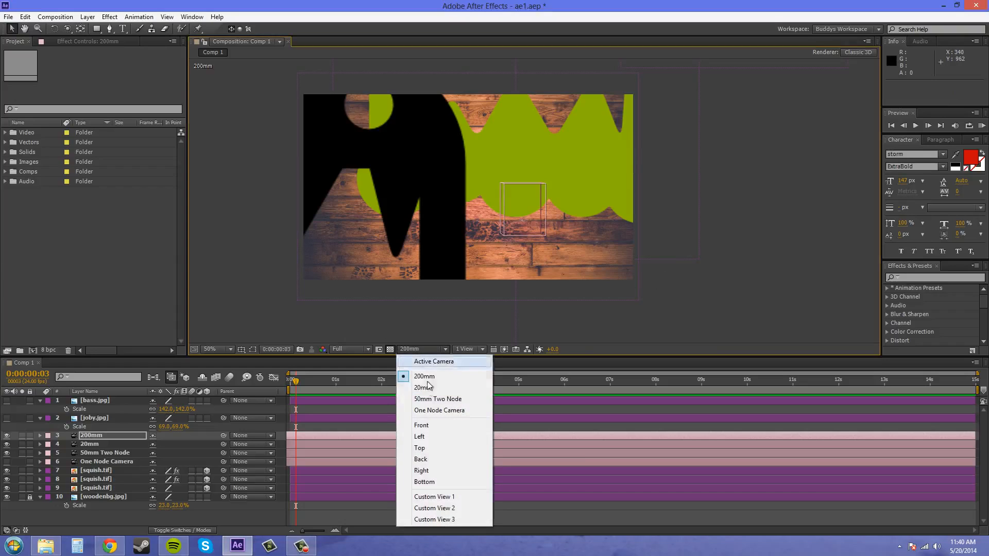
left_click(615, 330)
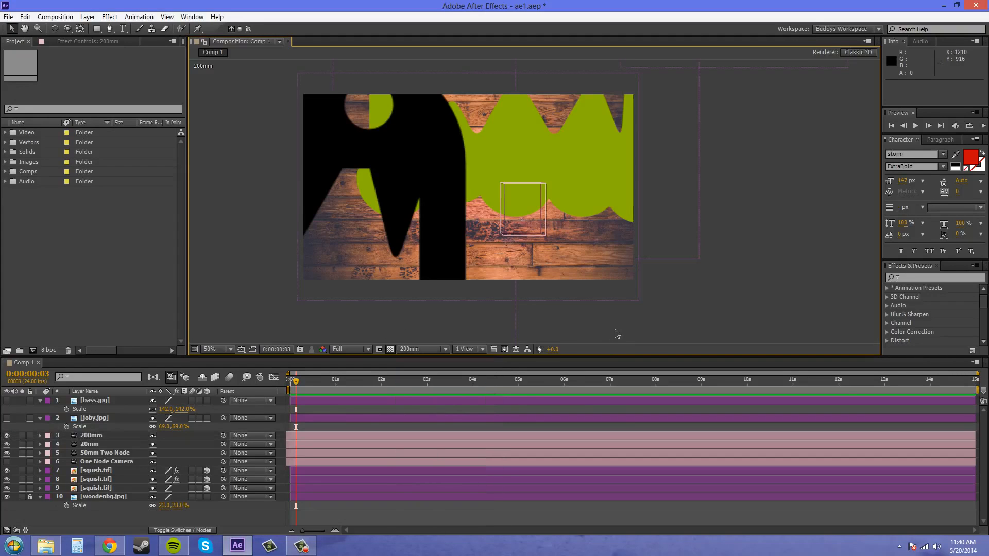
key("ctrl+z")
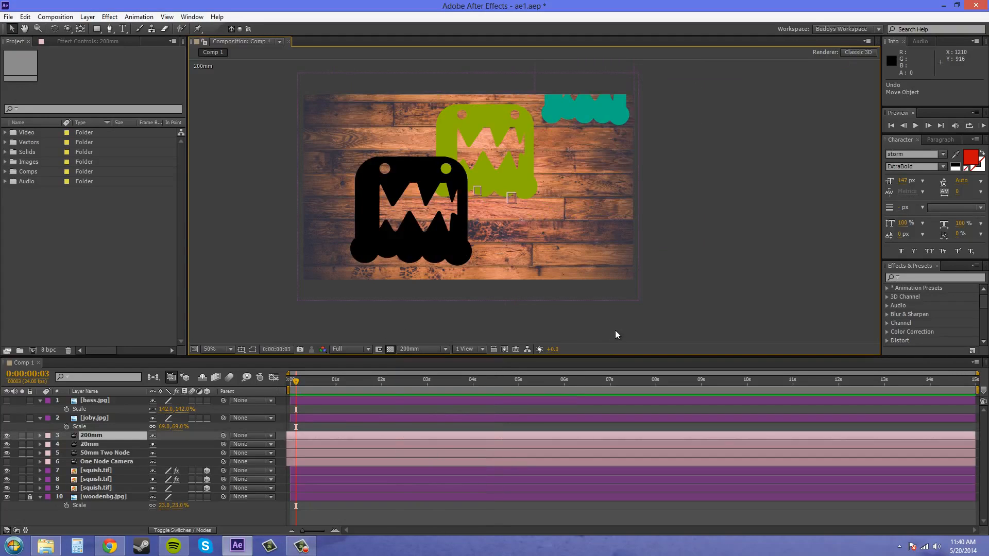
Switch the composition to the Top view and examine the 200mm camera's long distance from the layers
left_click(425, 350)
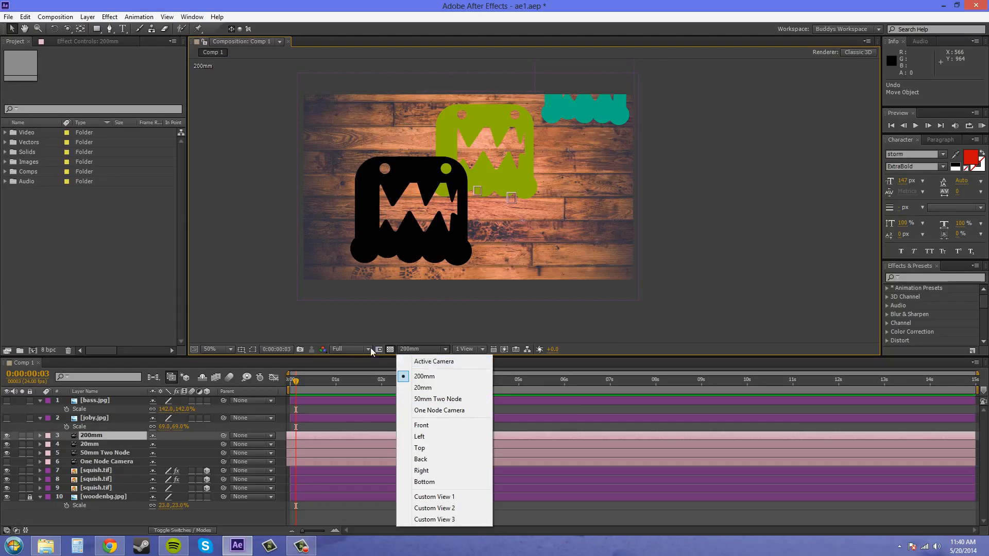
left_click(433, 448)
scroll(521, 276, "down", 2)
left_click_drag(521, 276, 530, 112)
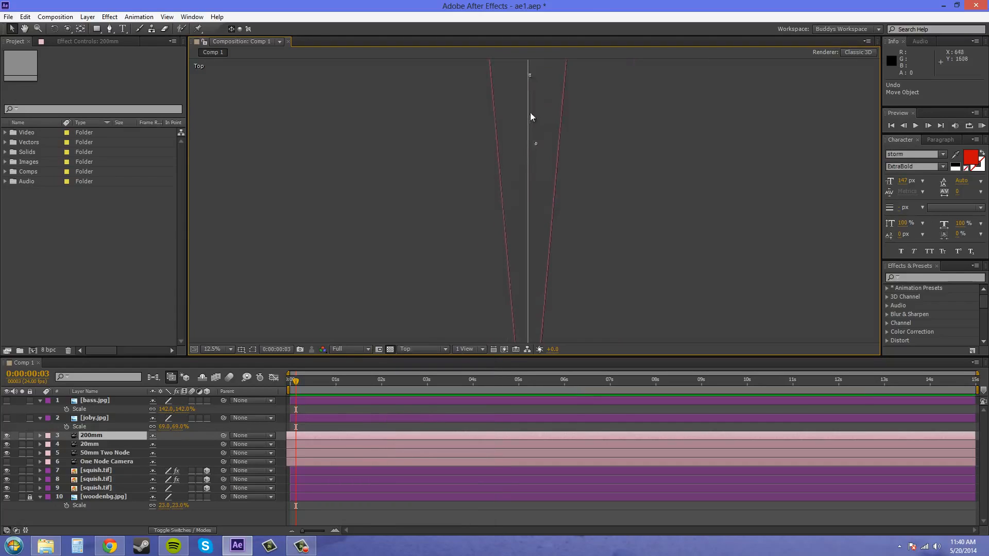
scroll(528, 191, "down", 2)
left_click_drag(531, 205, 524, 236)
scroll(581, 282, "up", 2)
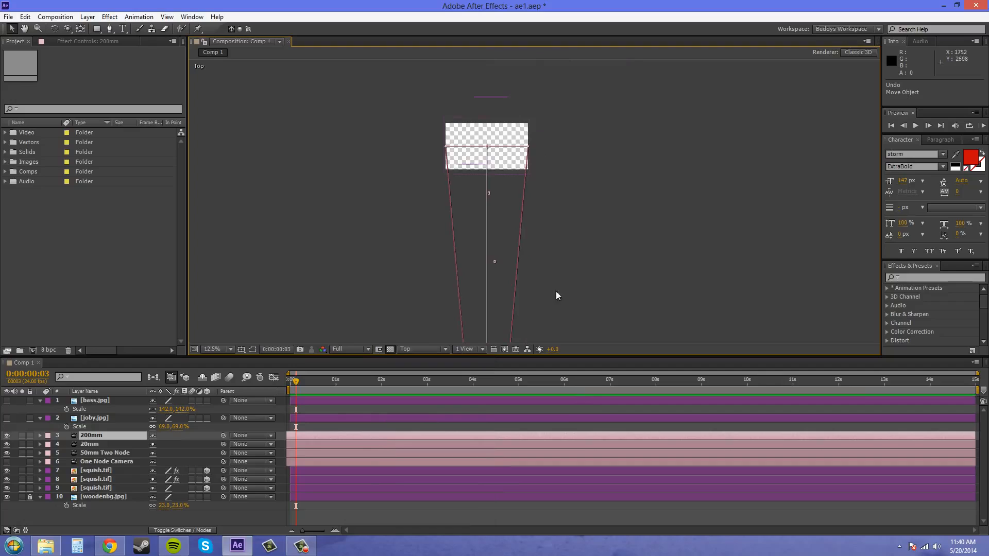
left_click_drag(556, 292, 565, 246)
Undo the last camera adjustment and reapply it with Redo
key("ctrl+z")
left_click(25, 17)
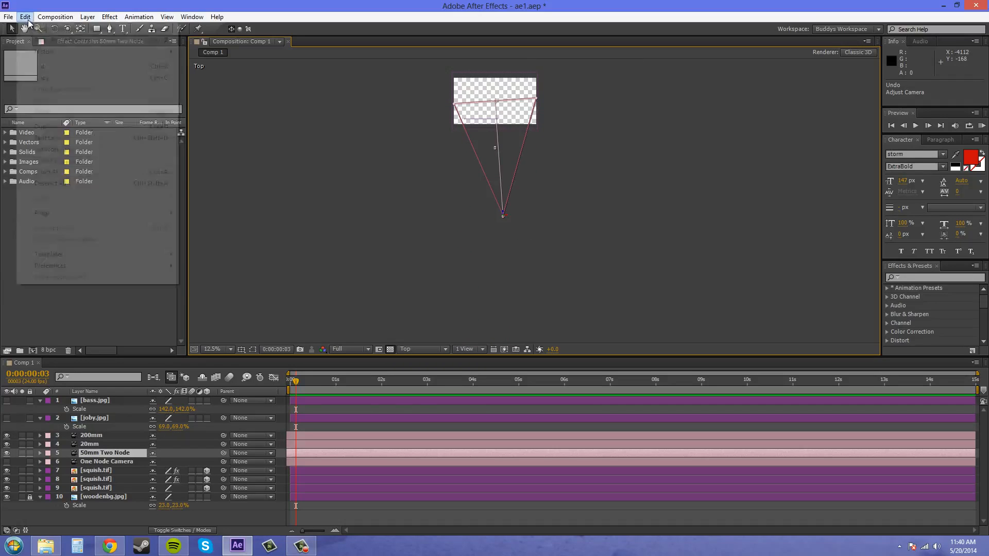
left_click(51, 41)
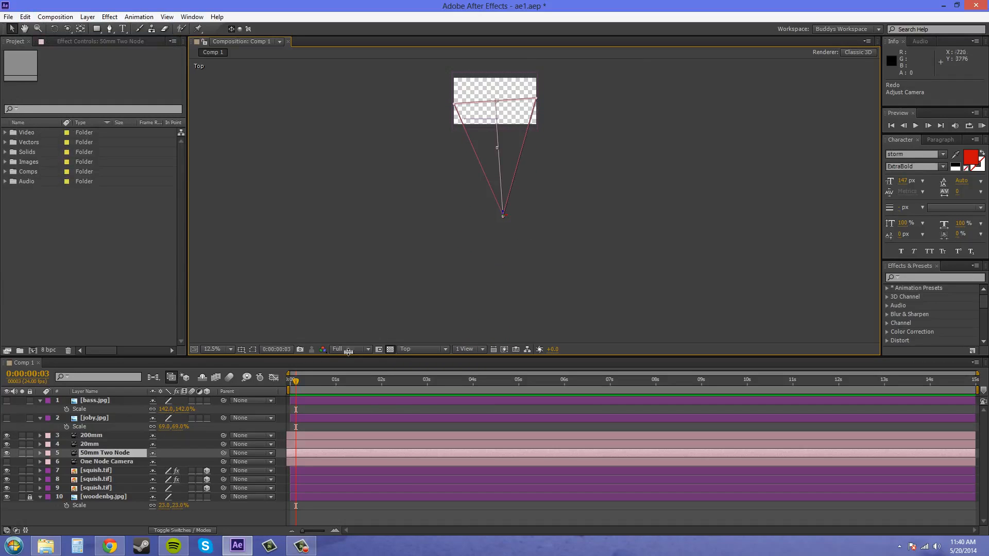
Select the 20mm camera and view the composition through it, with the frame enlarged to 50%
left_click(422, 349)
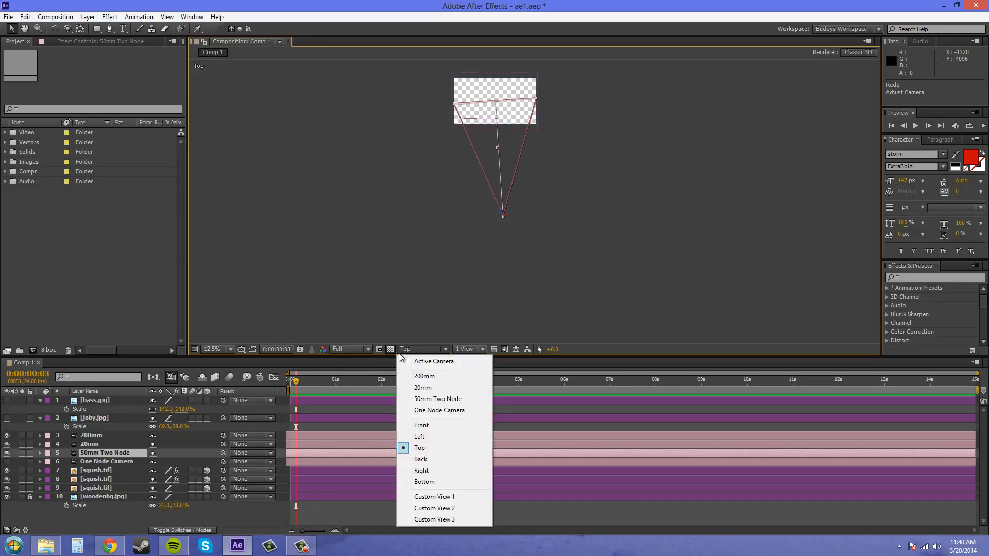
left_click(420, 362)
left_click(89, 444)
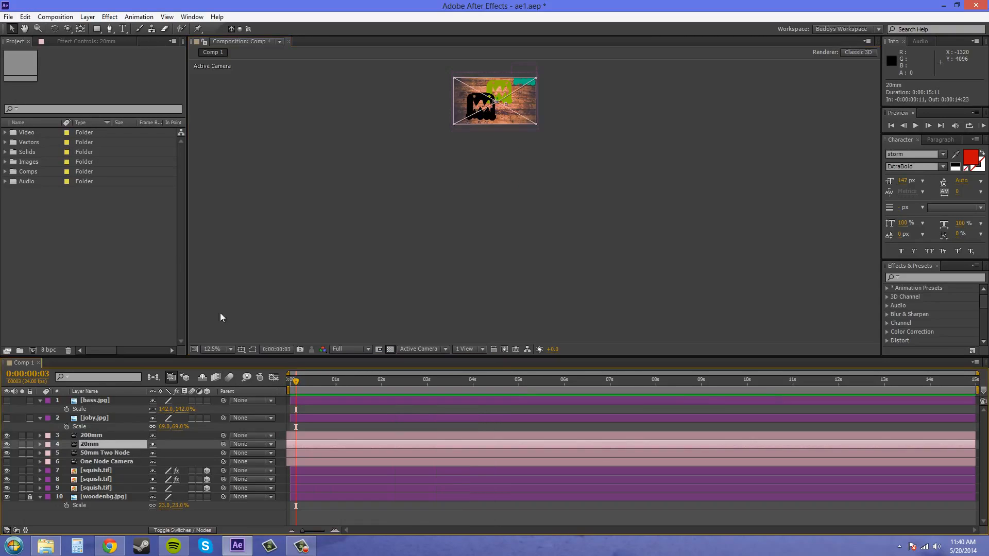
left_click(443, 349)
left_click(432, 388)
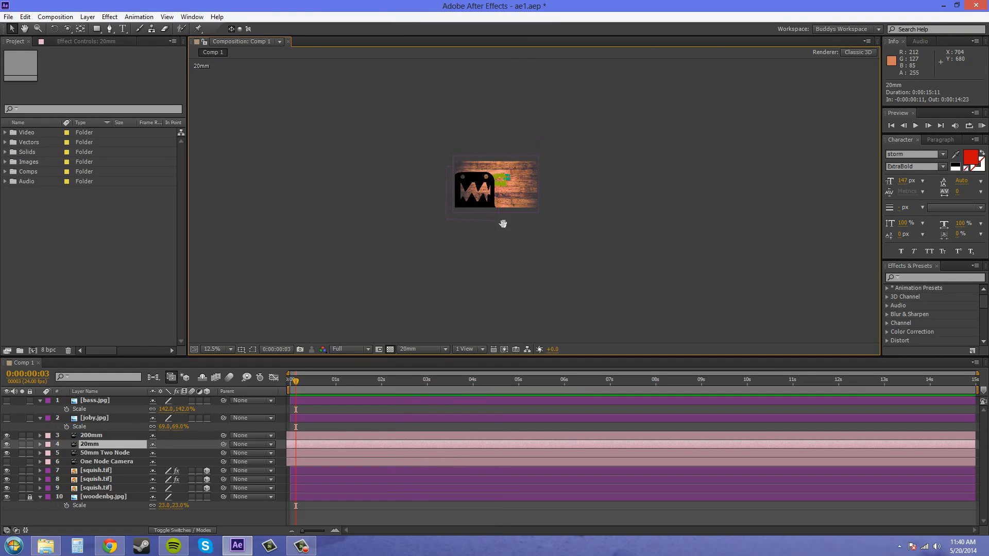
scroll(506, 230, "up", 4)
left_click_drag(544, 263, 672, 222)
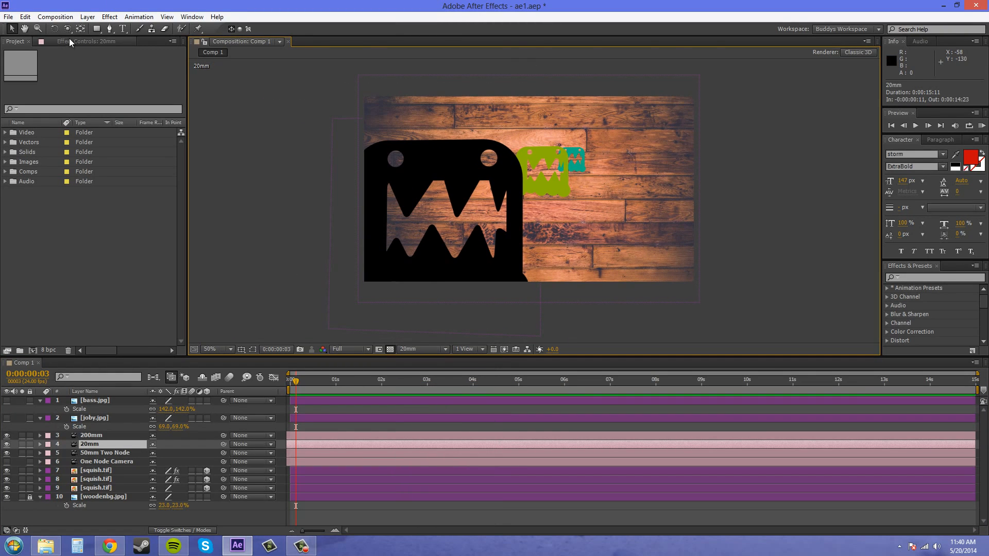
Track the 20mm camera in and out along Z, ending at a position of about 678, 375.2, -869.4
left_click_drag(67, 29, 101, 64)
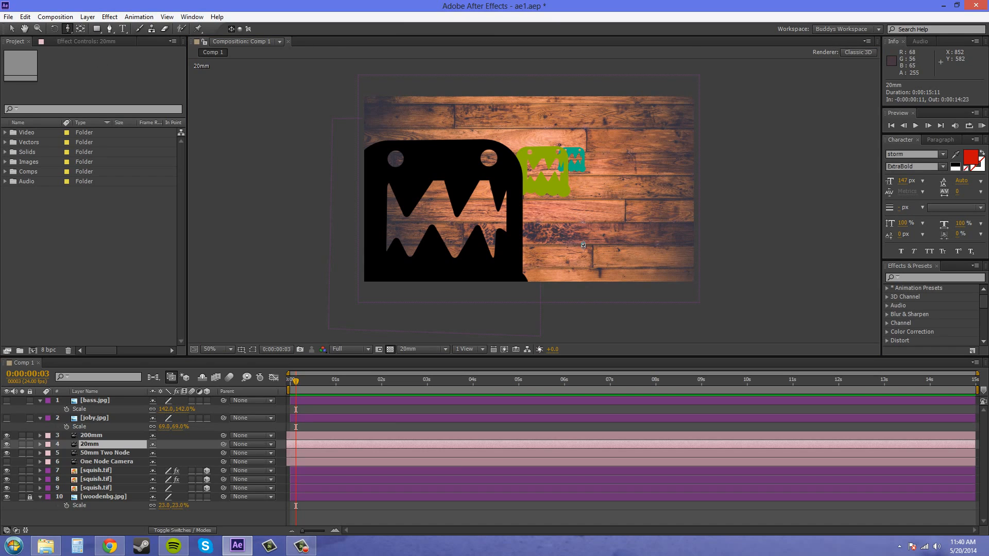
left_click_drag(577, 240, 528, 11)
left_click_drag(449, 291, 565, 227)
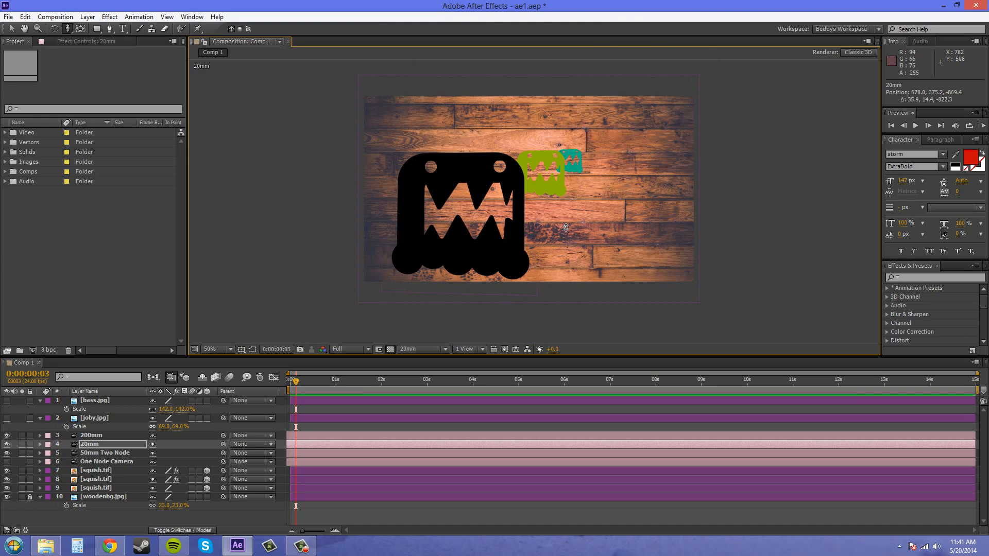
View the composition through the 200mm camera and track it toward the layers, to a Z position of about -3991.8
left_click(83, 436)
left_click(436, 350)
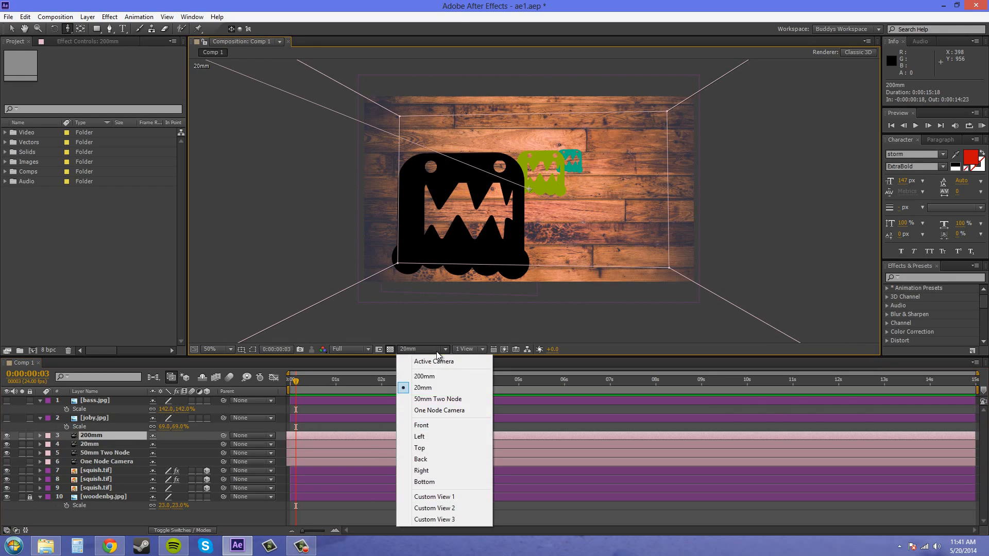
left_click(425, 377)
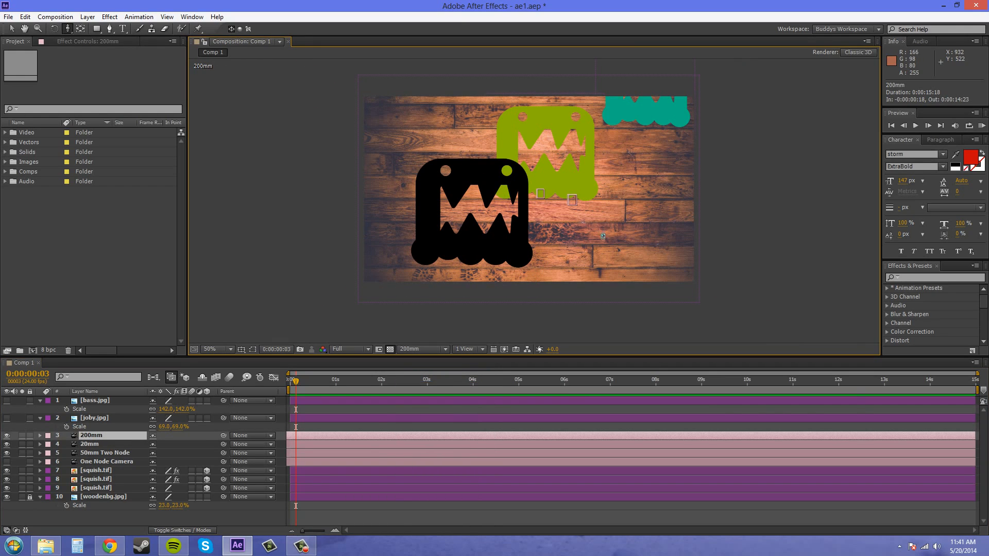
left_click_drag(591, 257, 592, 121)
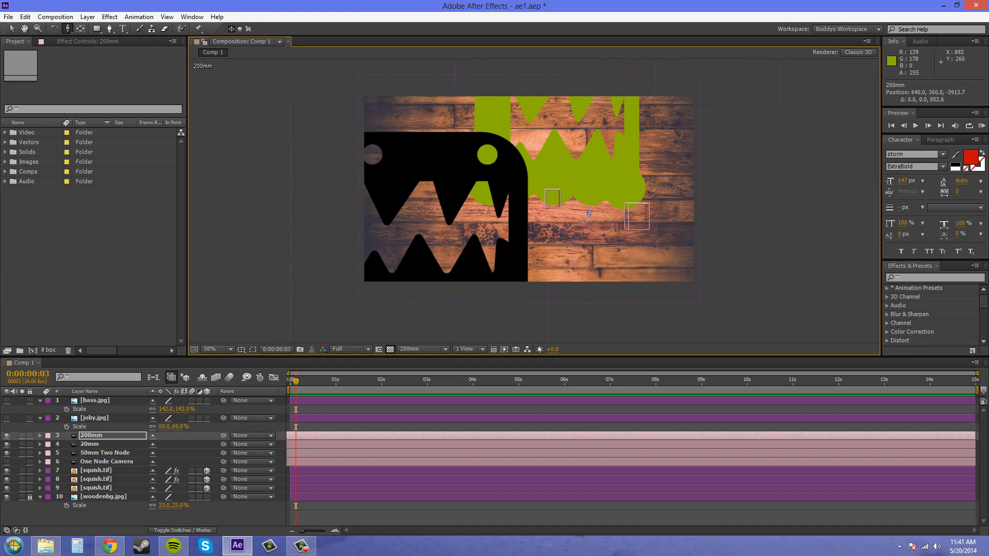
left_click_drag(577, 184, 580, 159)
left_click_drag(580, 275, 615, 392)
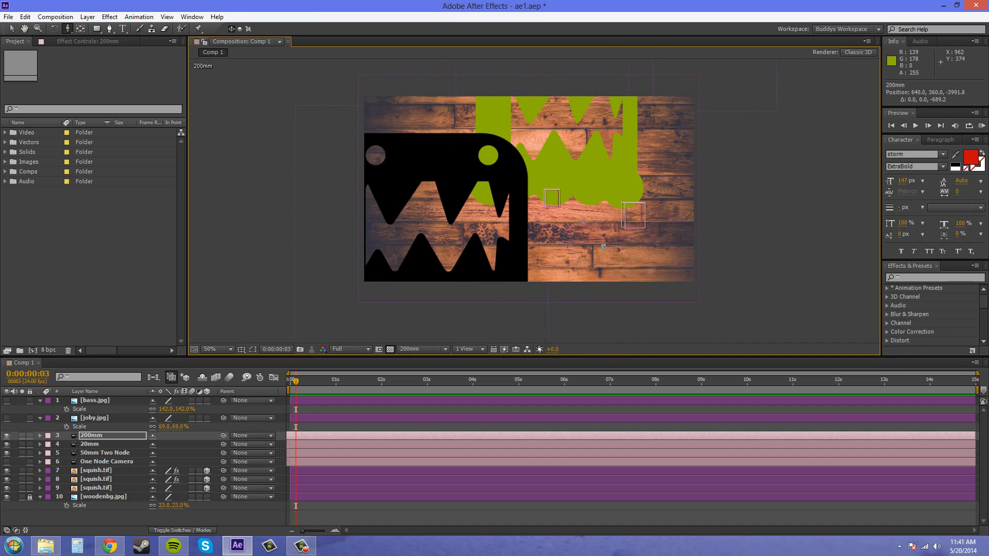
Track the 200mm camera back away from the layers to a Z position of about -8627.7 and return to the Selection tool
left_click_drag(587, 231, 597, 304)
left_click_drag(587, 217, 602, 330)
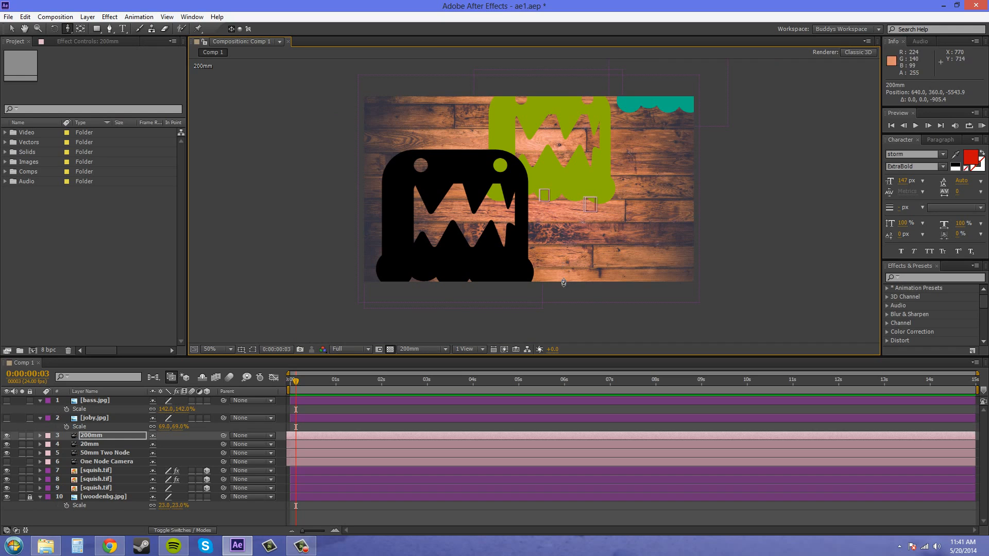
left_click_drag(574, 284, 552, 305)
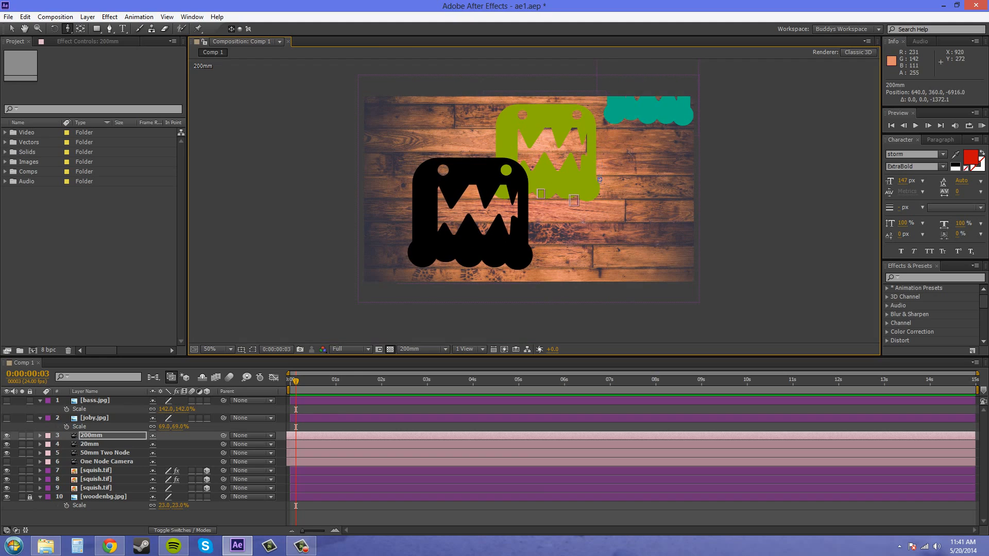
left_click_drag(598, 147, 589, 187)
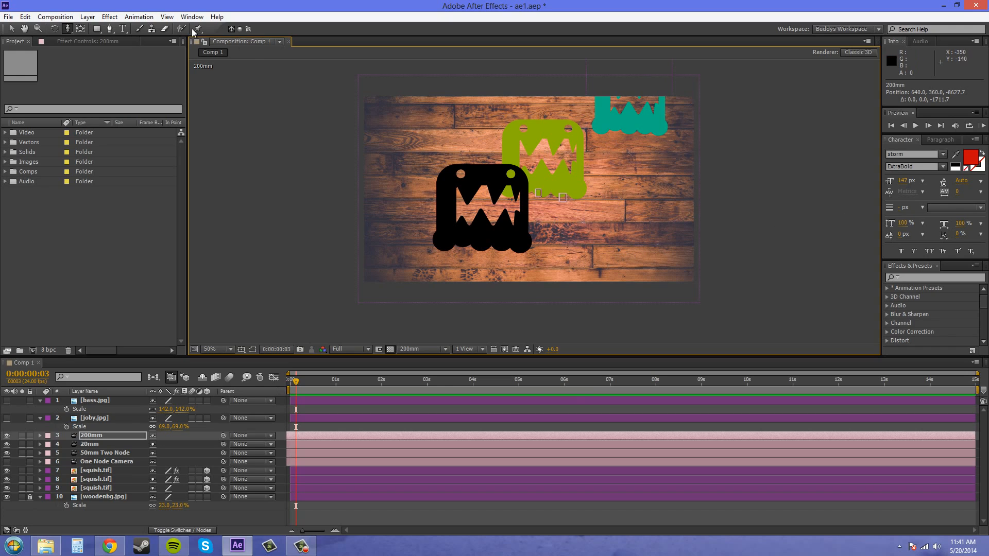
left_click(12, 29)
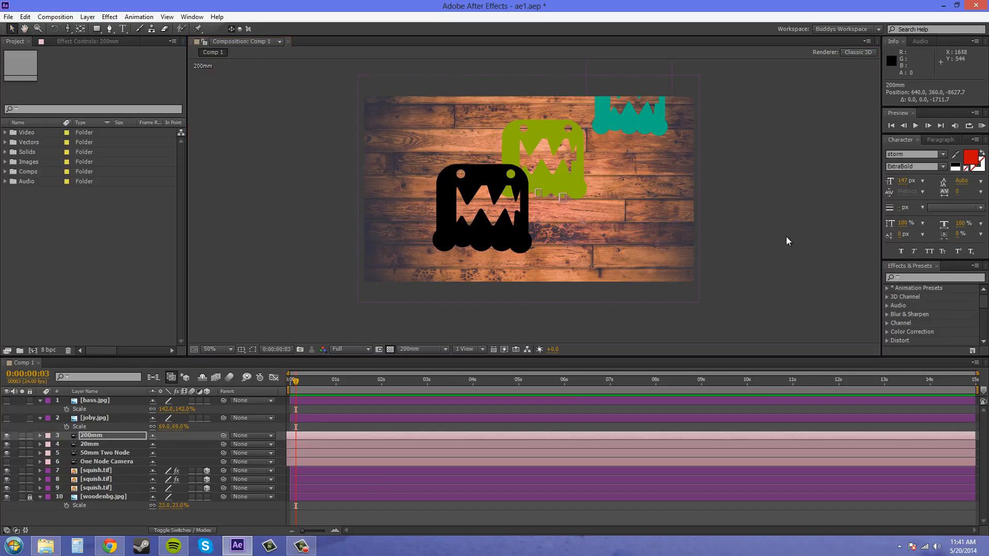